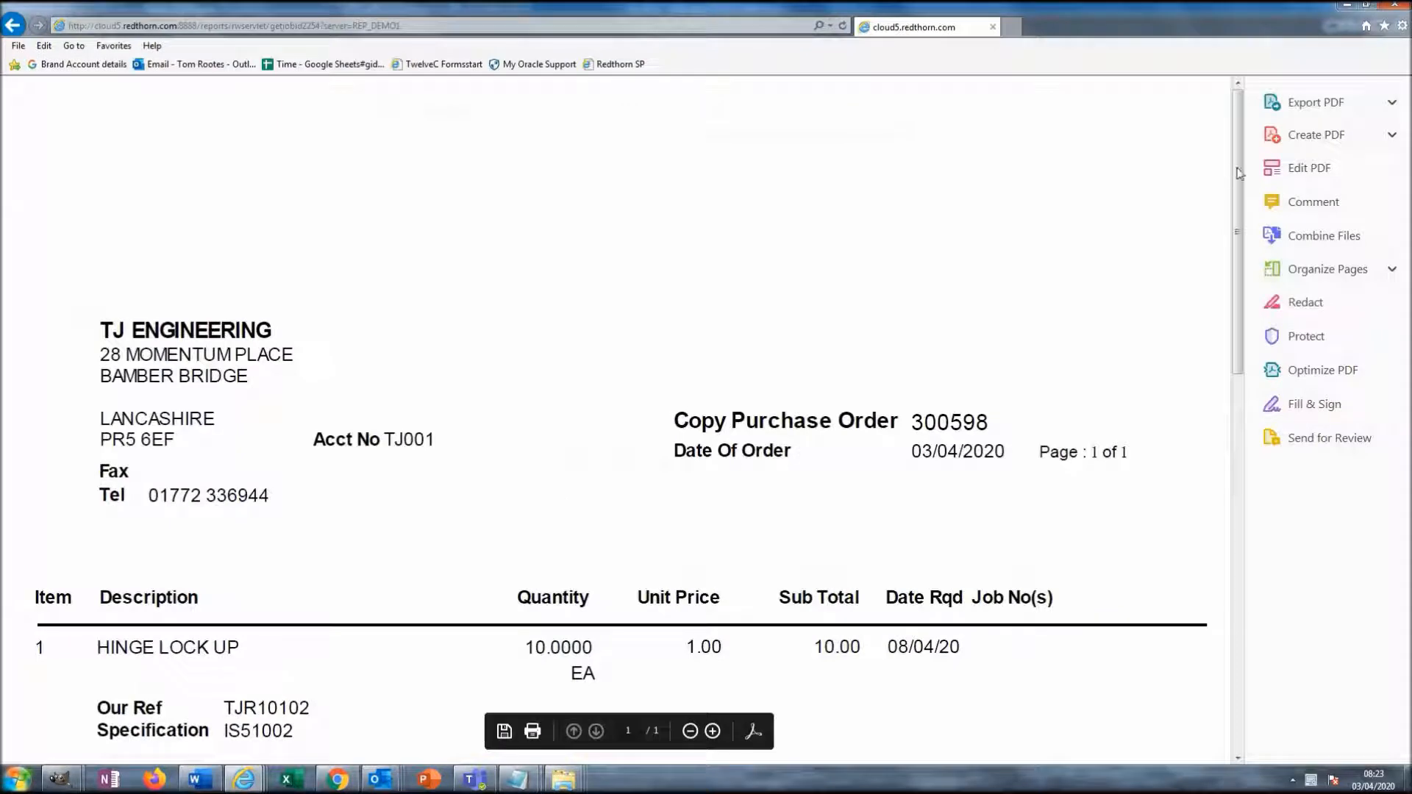
- Zoom out to the full purchase order page, highlight the default-text placeholder comment, then close the preview
click(690, 736)
click(690, 736)
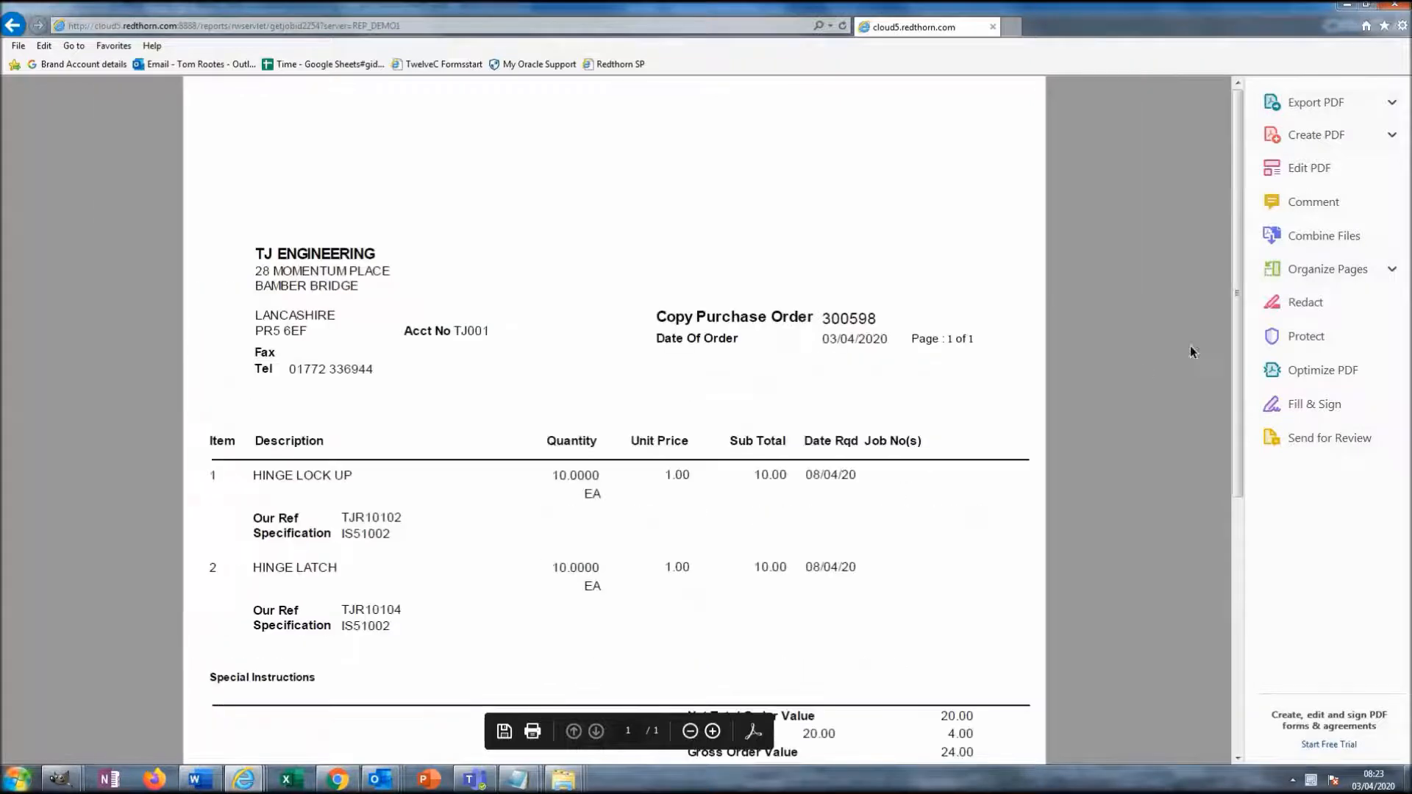
drag(1242, 338, 1174, 482)
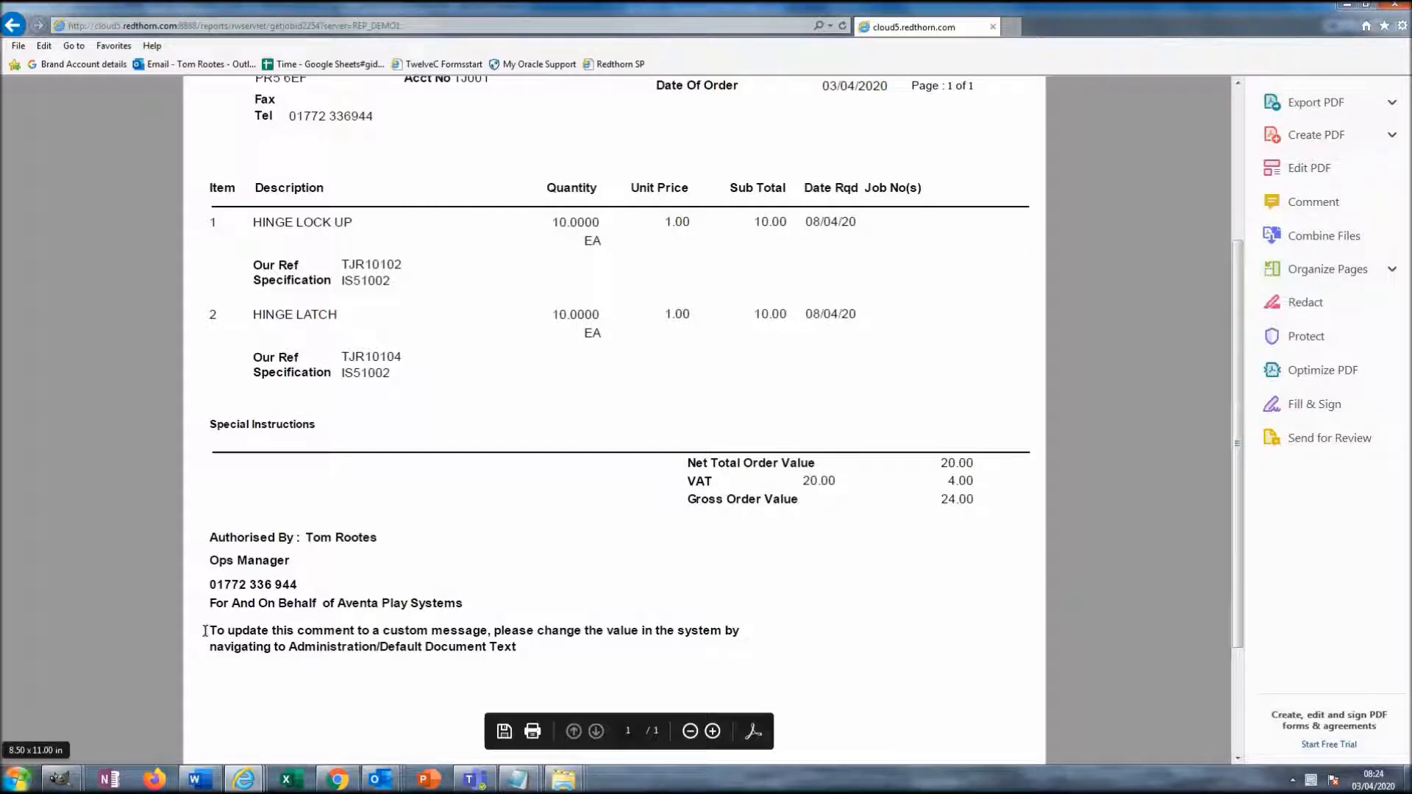
mouse_move(205, 630)
mouse_down()
mouse_move(351, 652)
mouse_move(522, 651)
mouse_move(278, 611)
mouse_move(210, 628)
mouse_up()
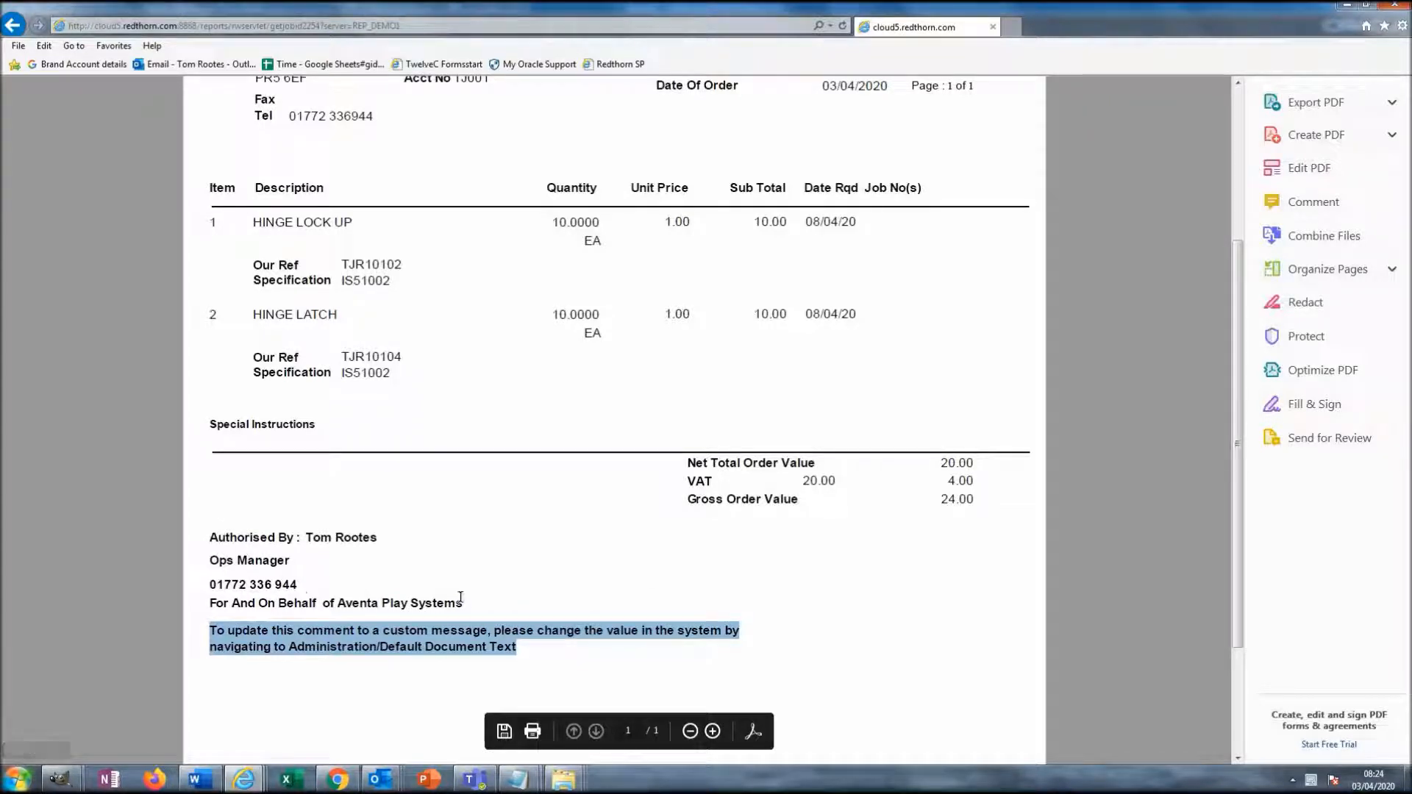
click(1396, 6)
- Close the Reprint Purchase Orders form and log off the current user
click(1212, 90)
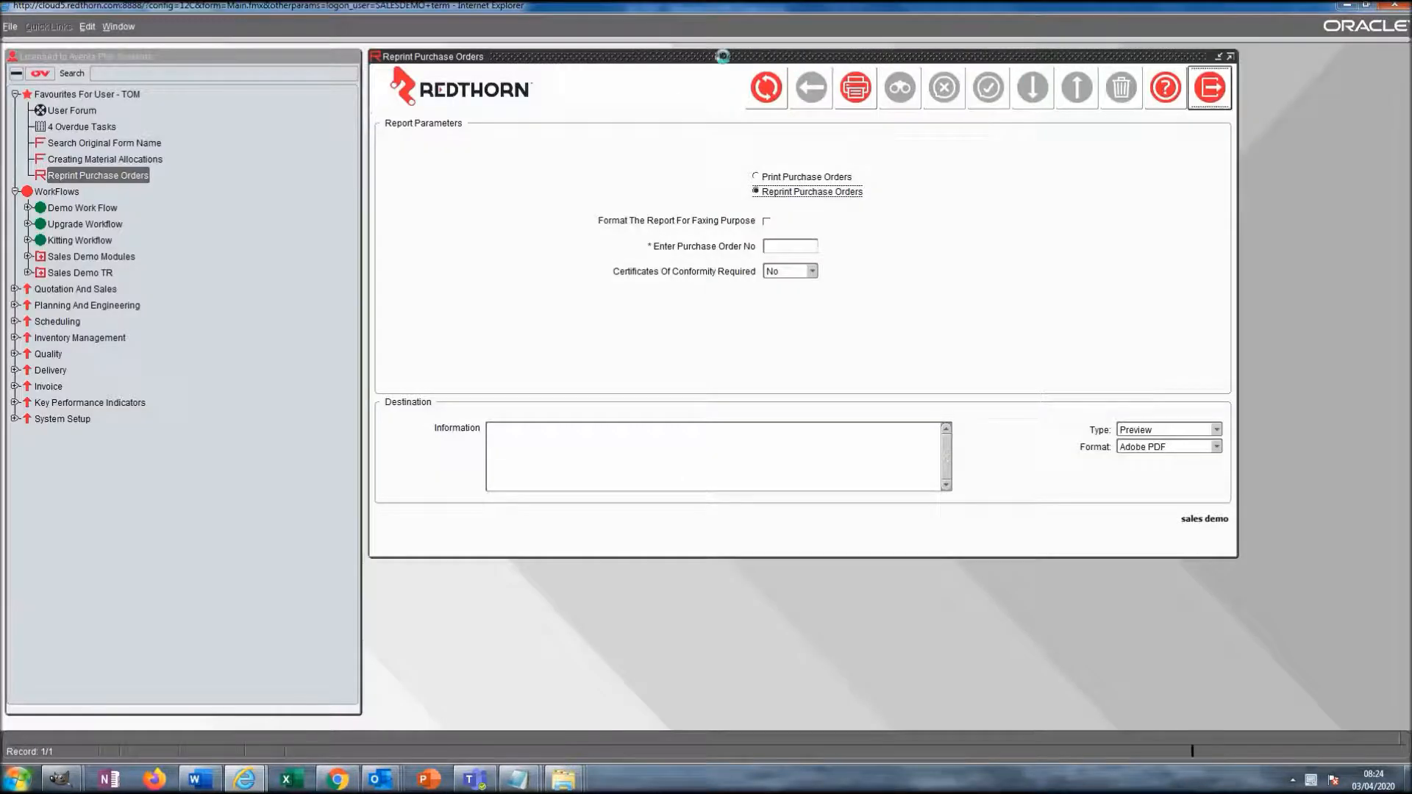
click(10, 26)
click(23, 100)
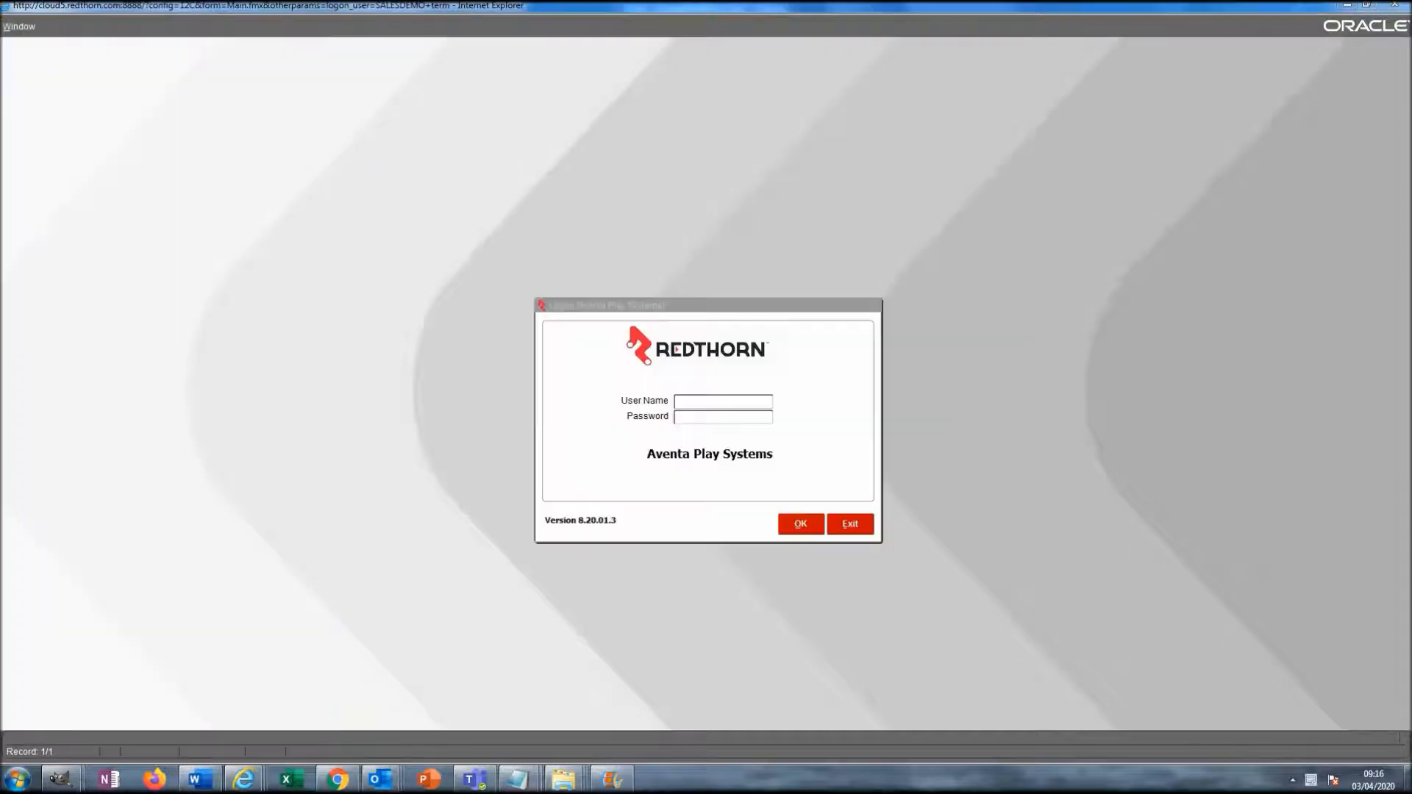
- Log back in as the ROOT administrator with its password
click(702, 405)
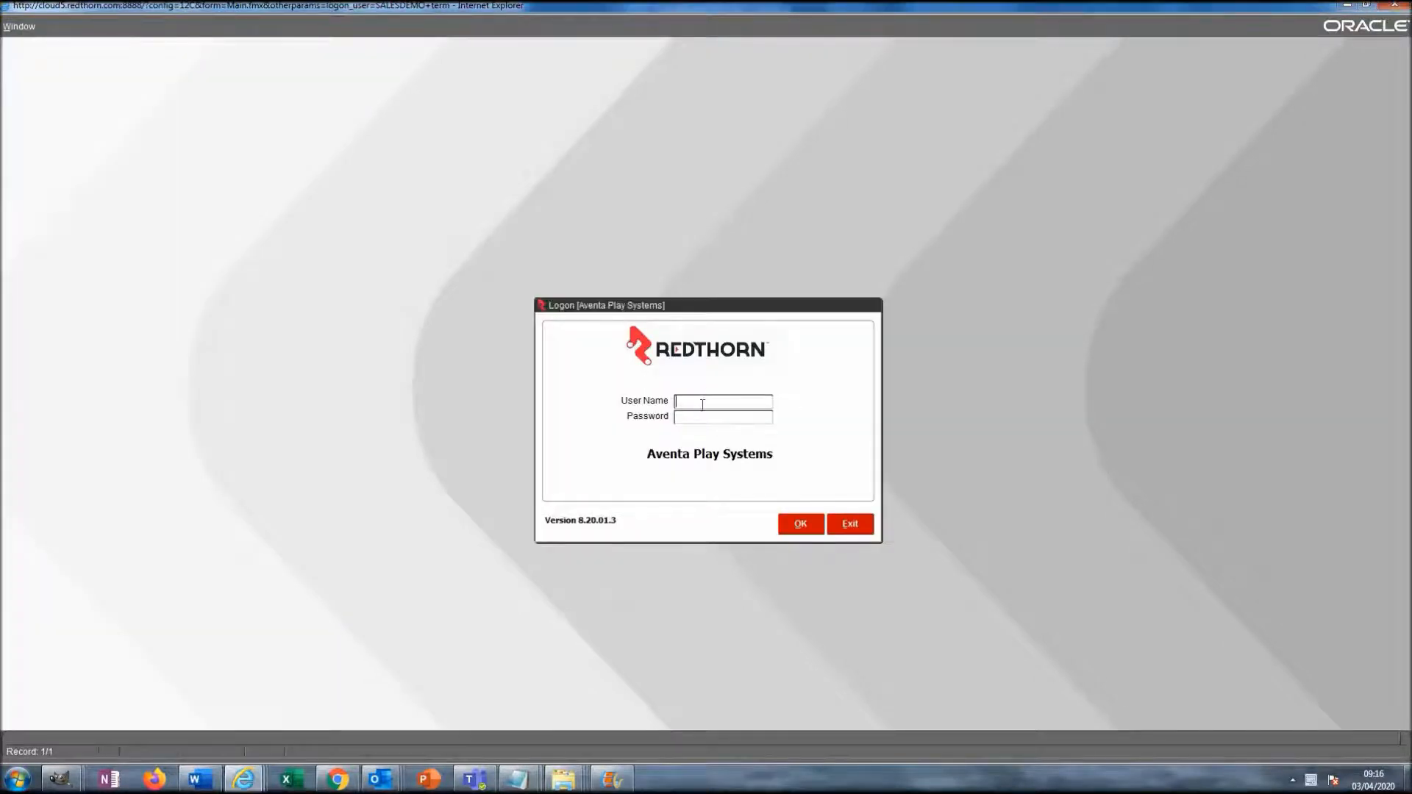
text(ROOT)
key(Tab)
text(******)
key(Return)
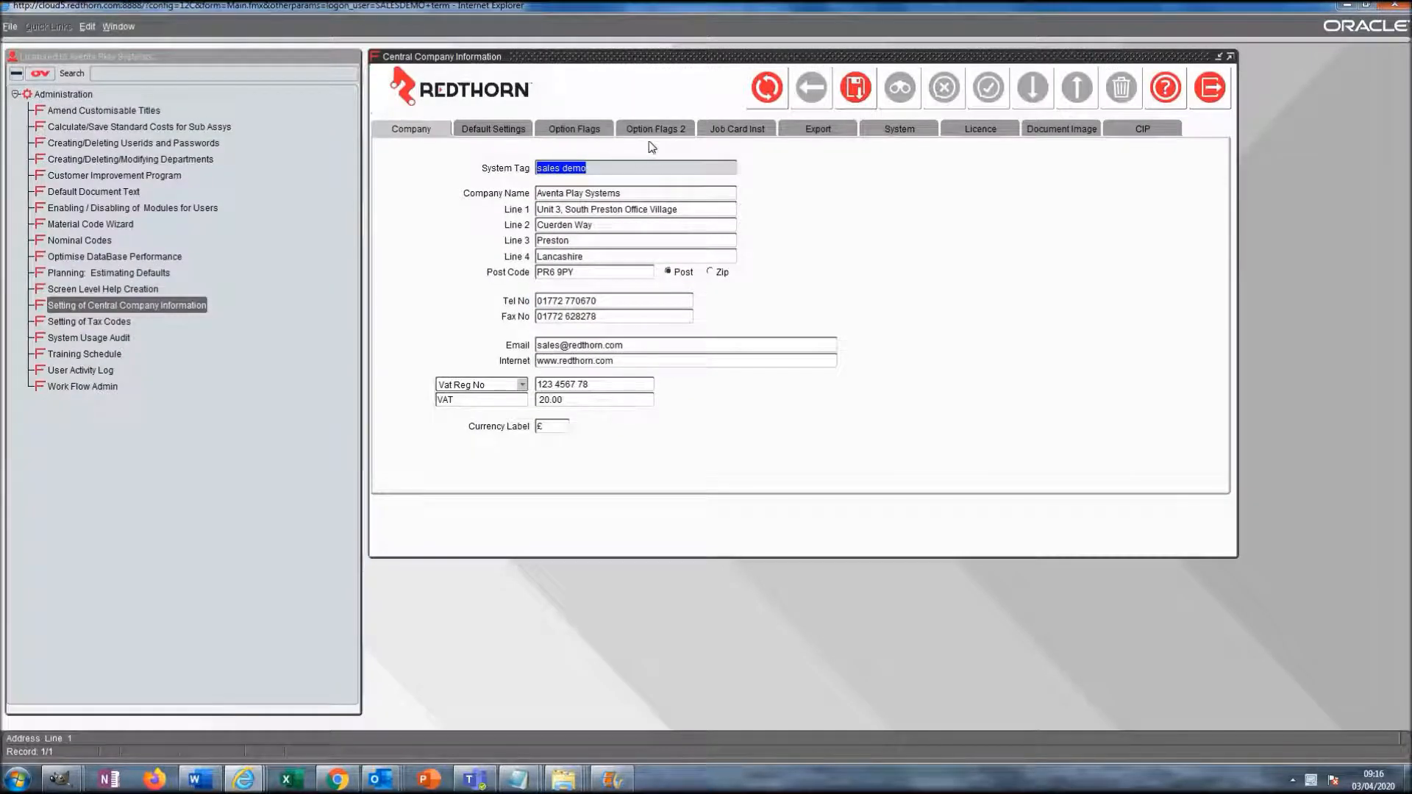
- Tick Print Company Address on the Option Flags tab, save it, and close Central Company Information
click(581, 129)
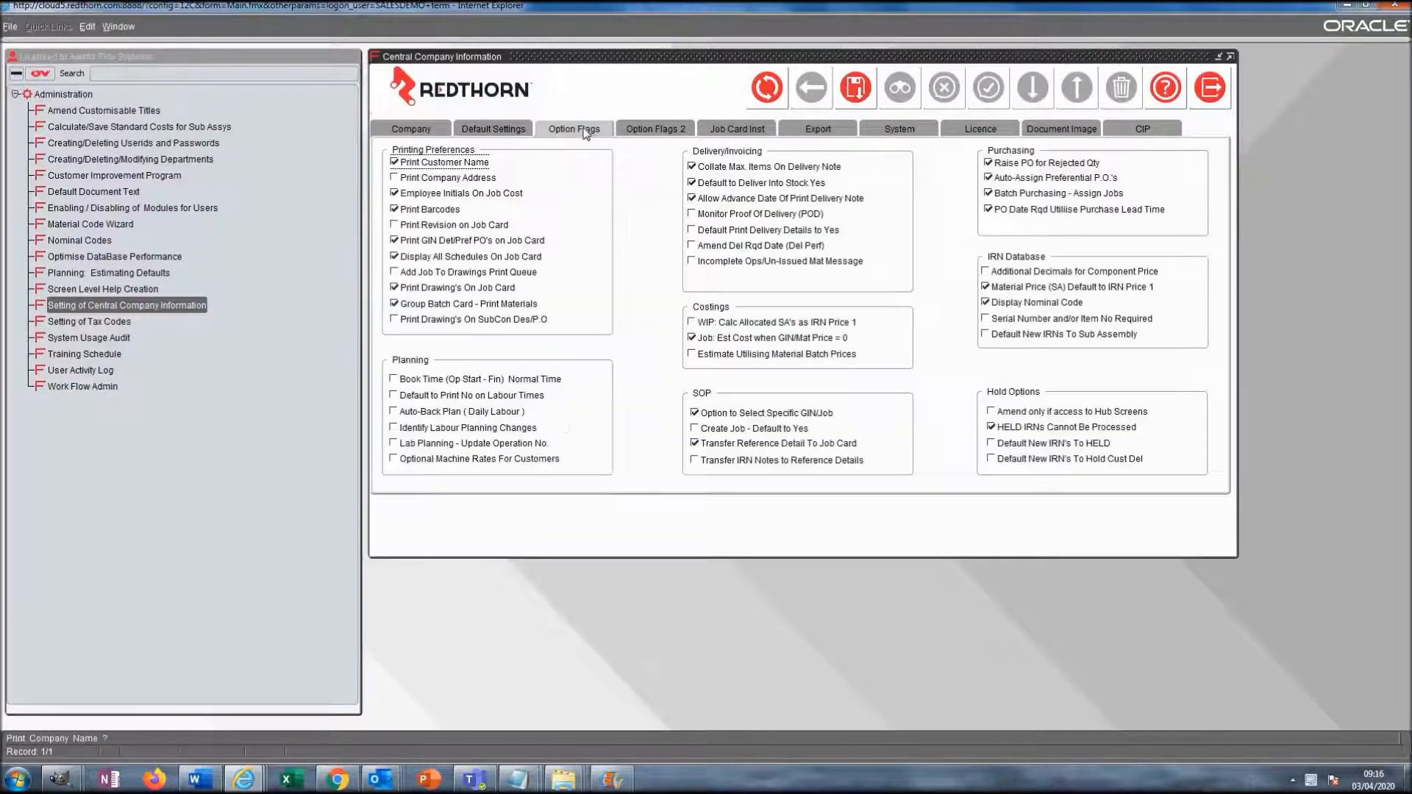
click(394, 178)
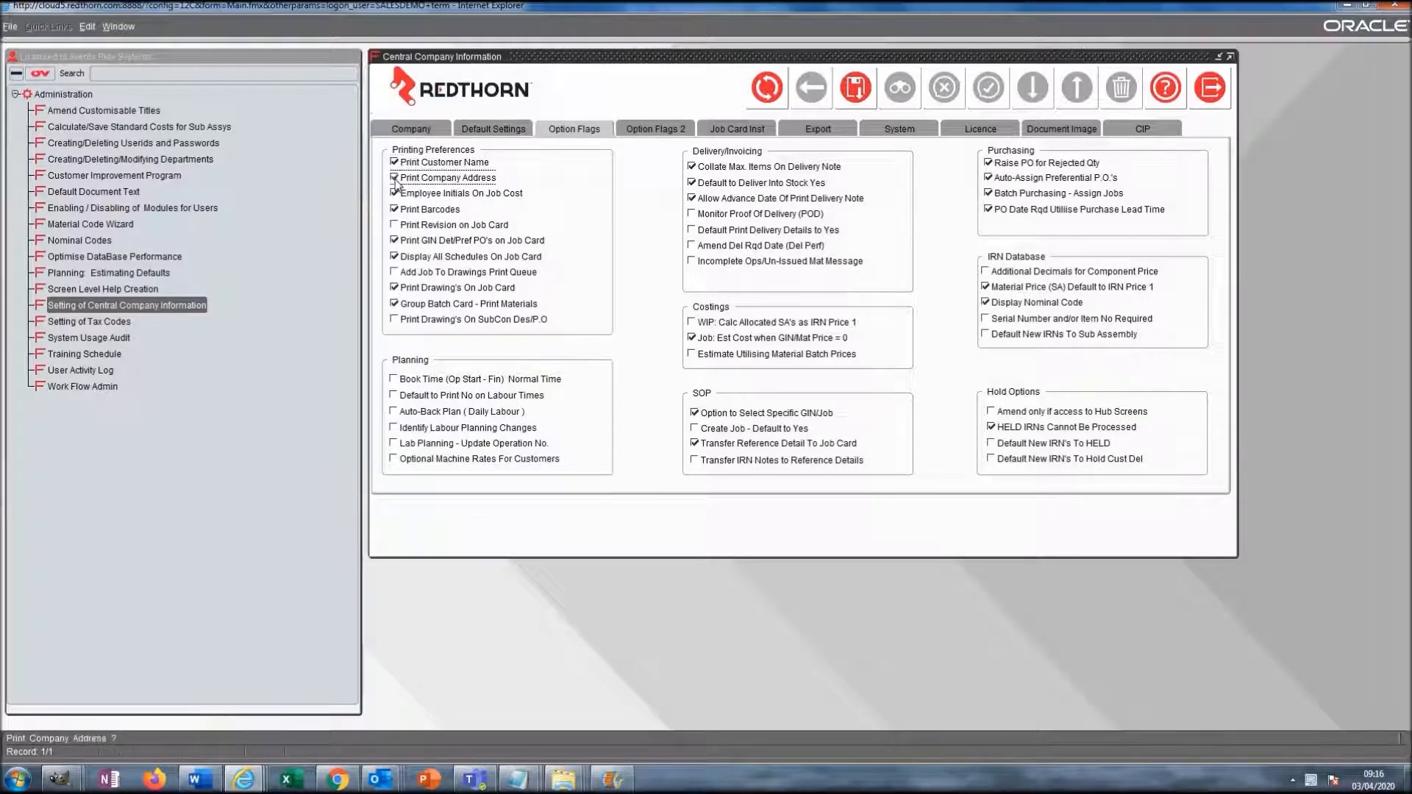
click(856, 87)
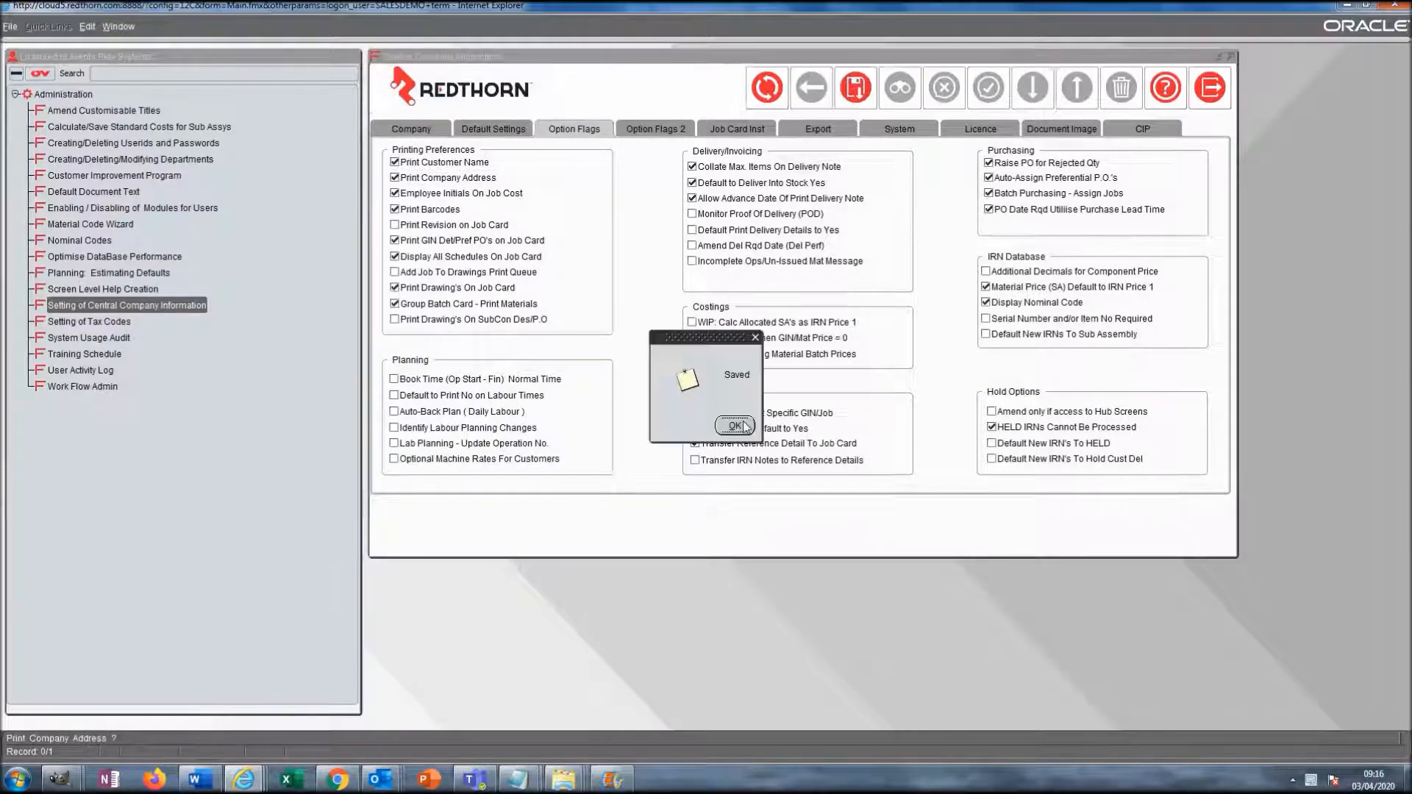
click(743, 426)
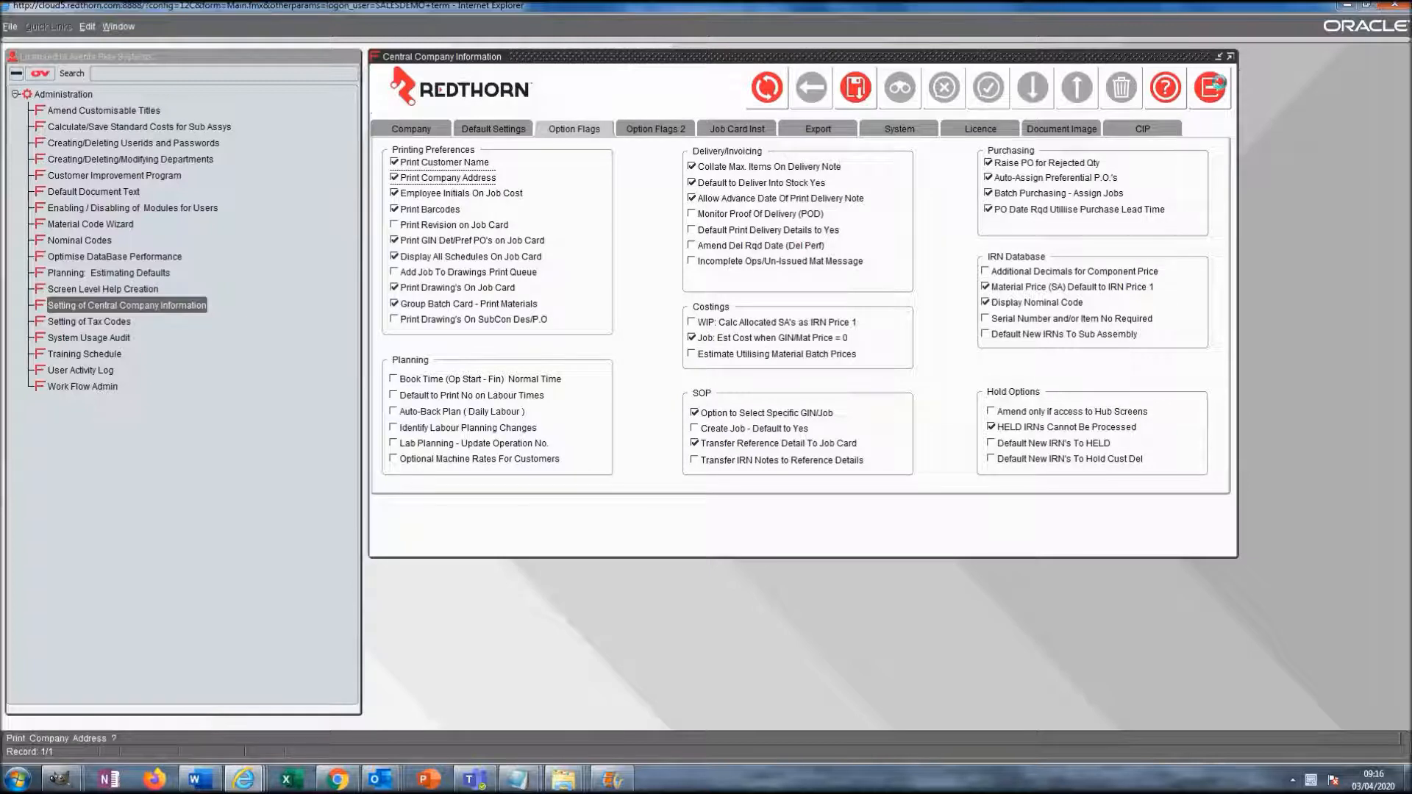
click(1210, 88)
click(7, 26)
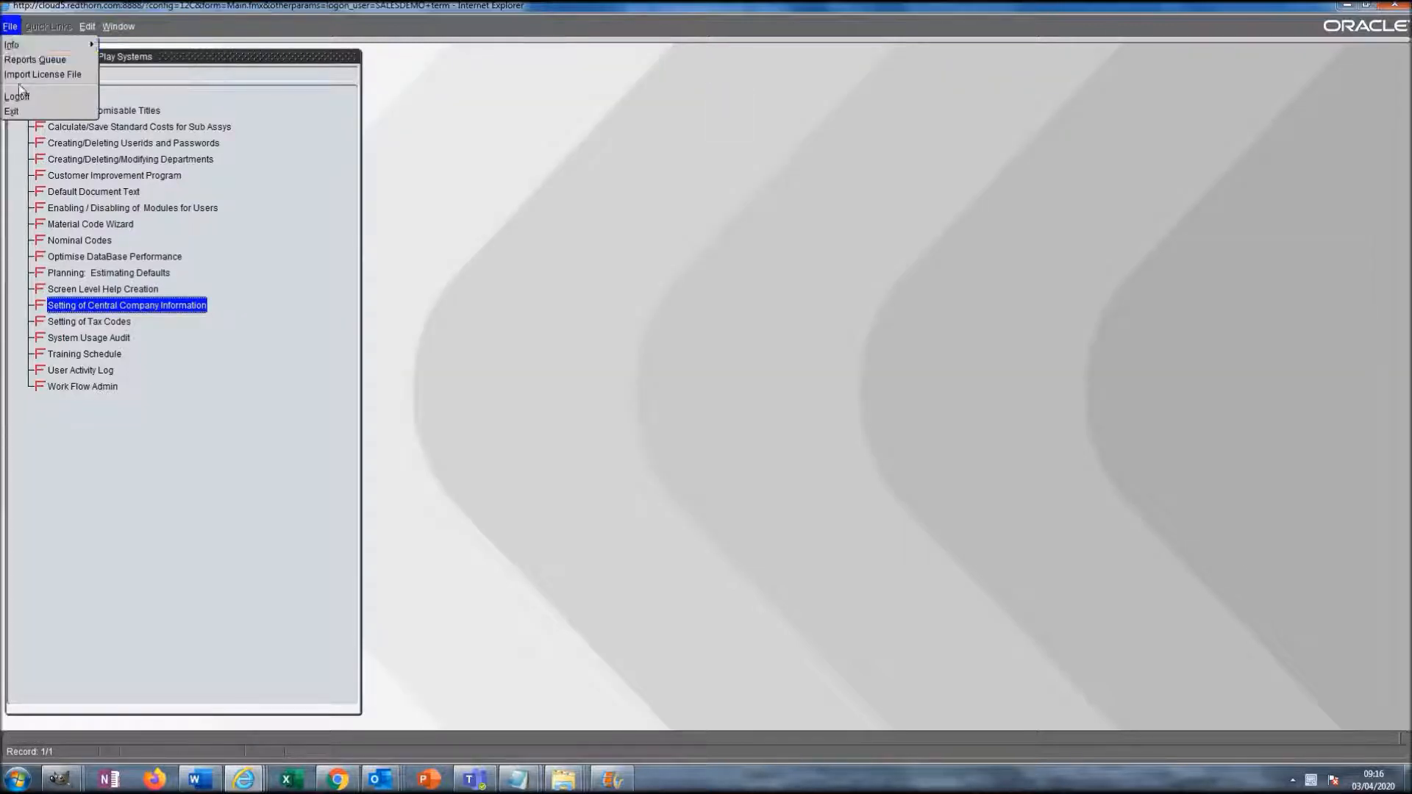
- Log off the administrator and log back in as the normal user
click(16, 94)
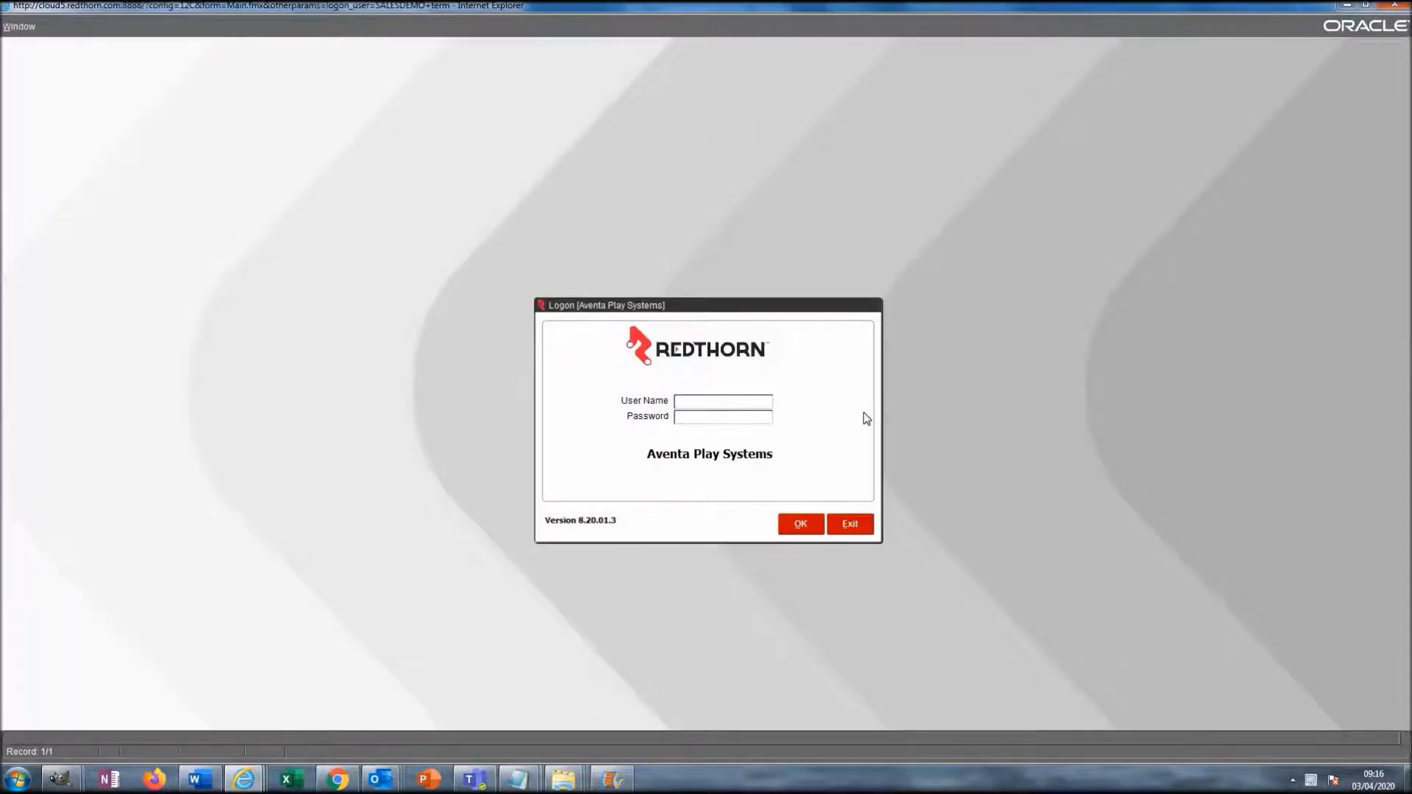
key(Tab)
text(*********)
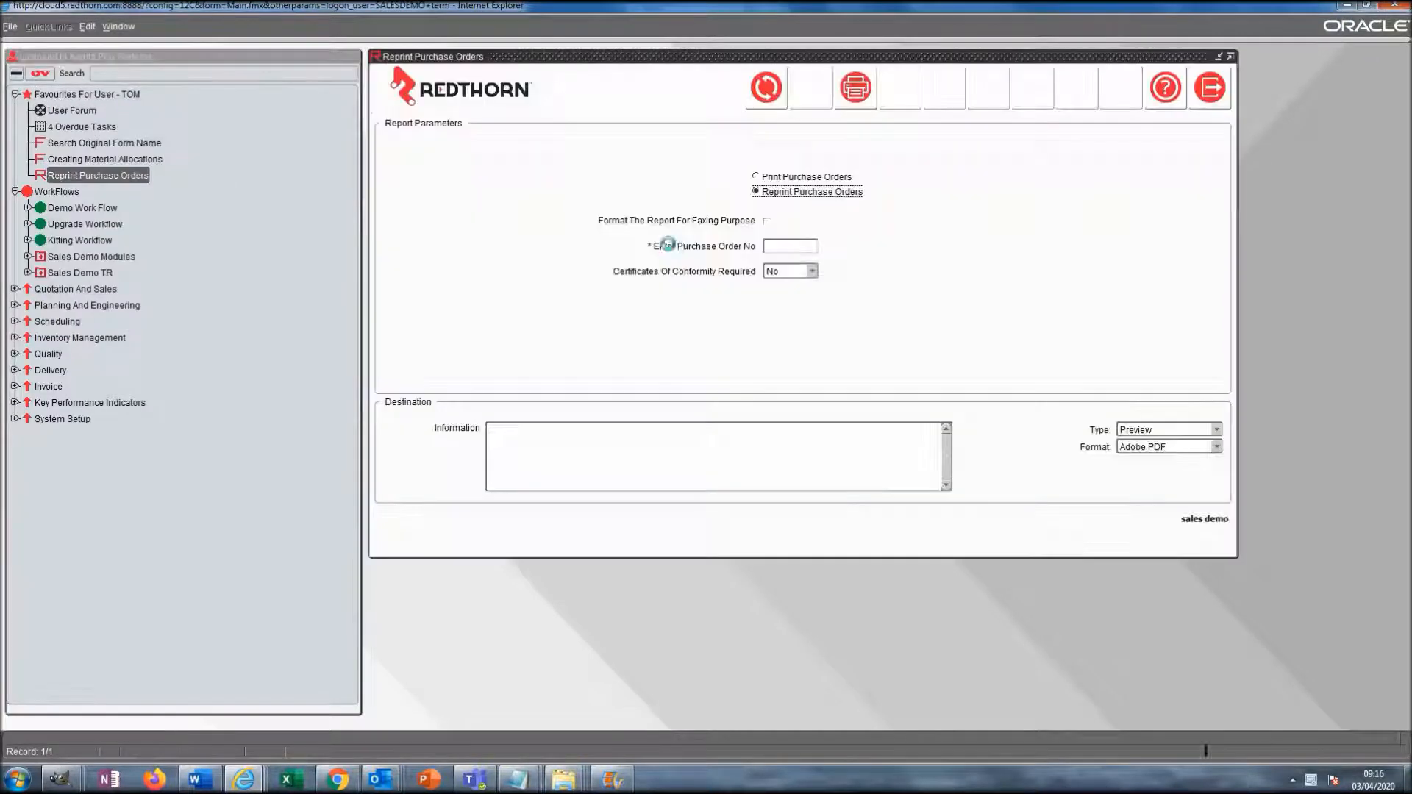
- Reprint purchase order 300598 to a PDF preview
double_click(785, 248)
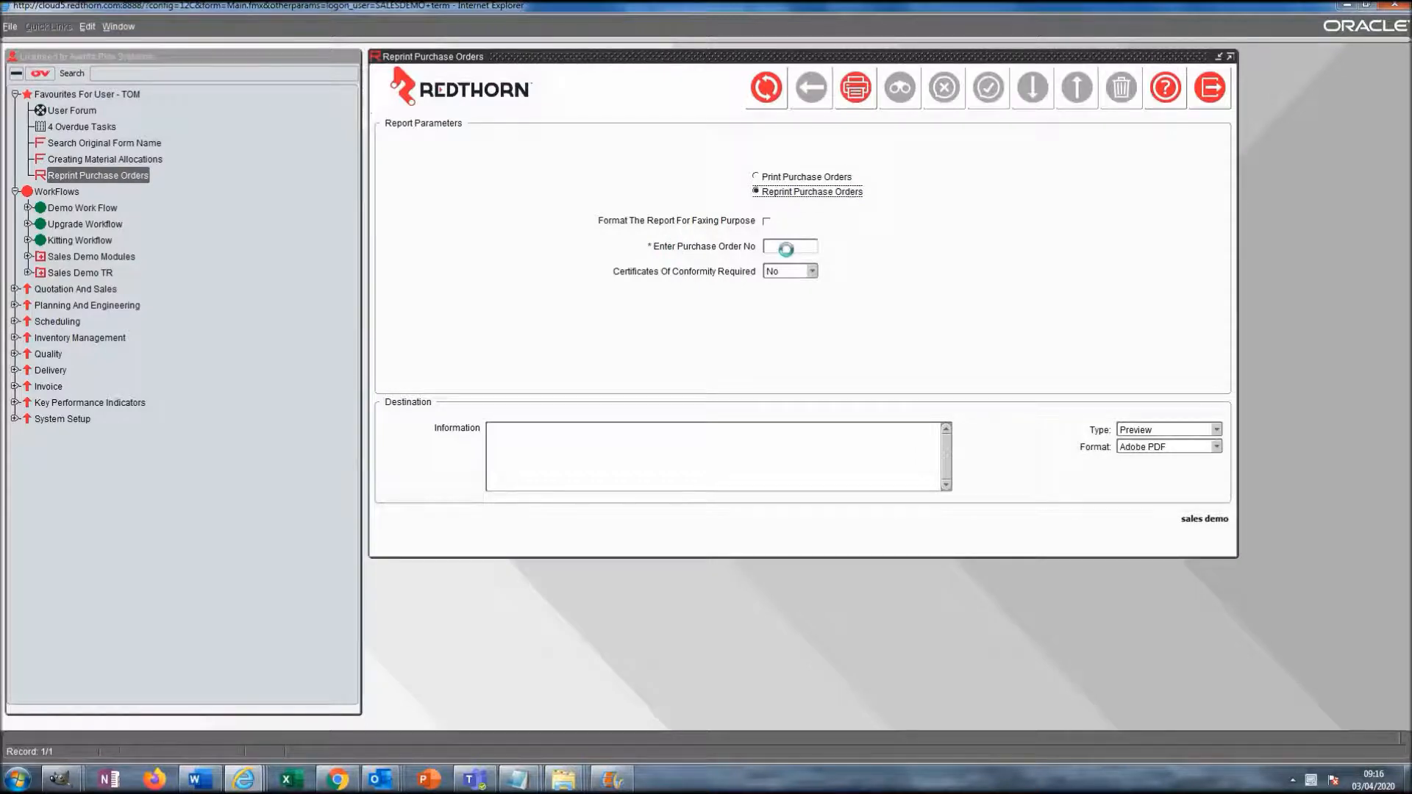
double_click(421, 218)
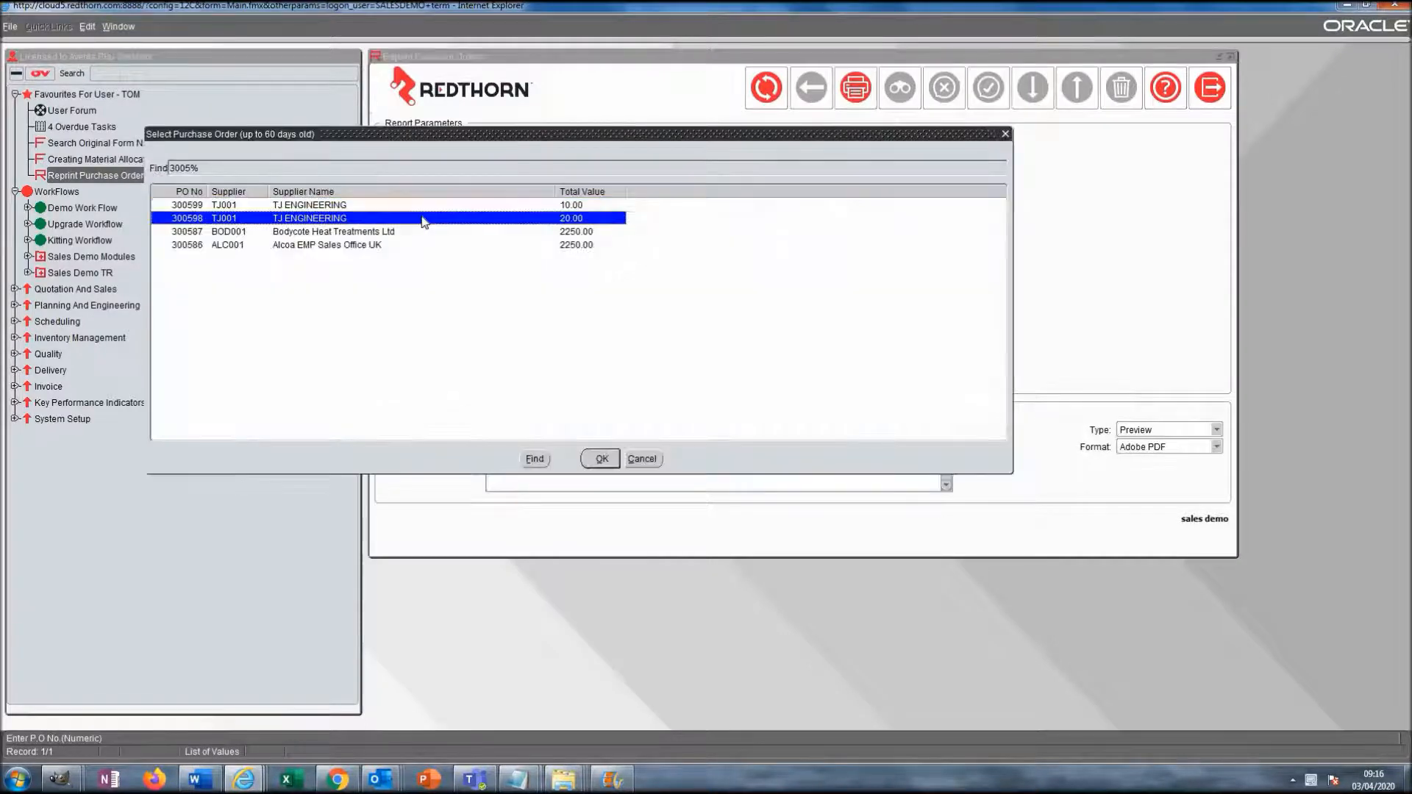
click(843, 96)
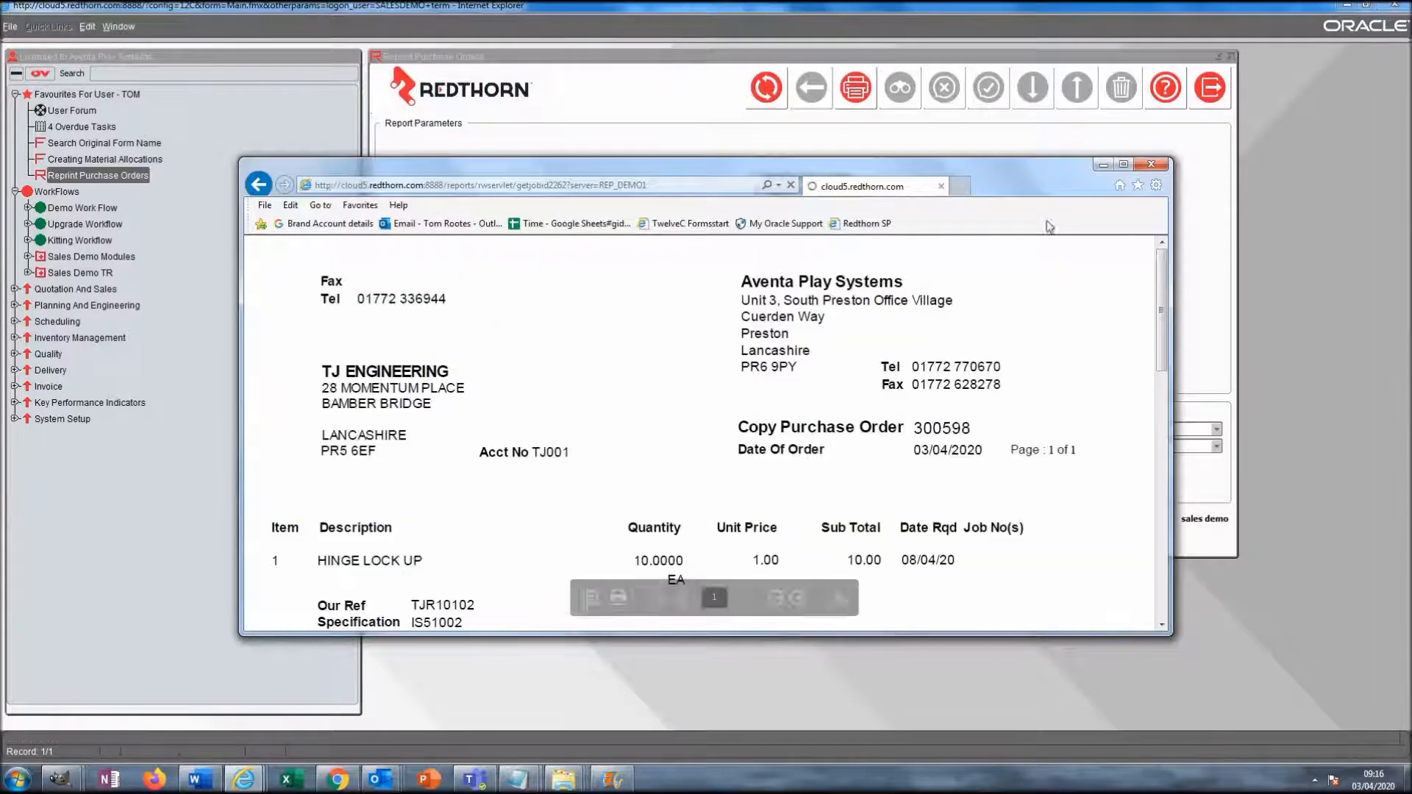
- Maximise the purchase order preview to check the company address block, then close it
click(1123, 164)
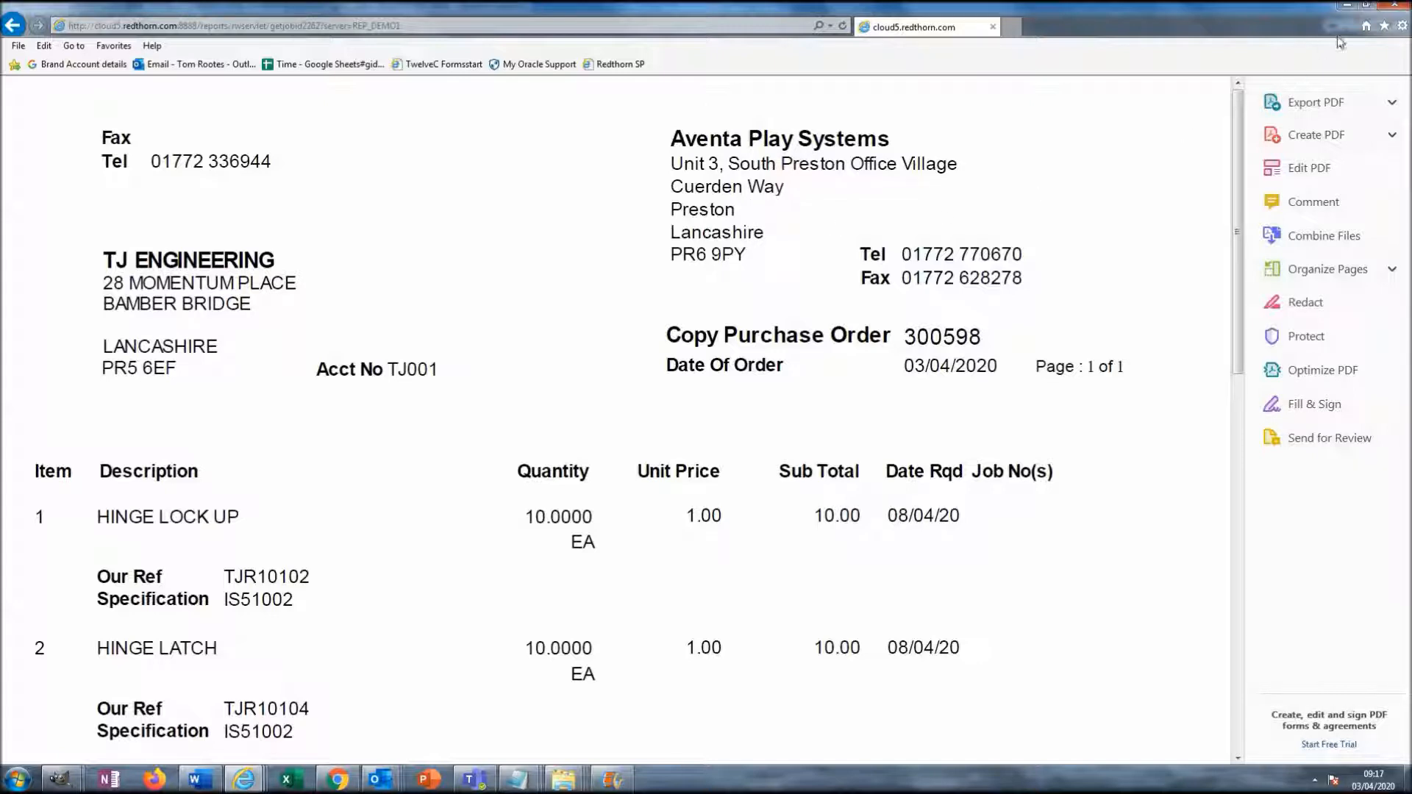
click(1398, 6)
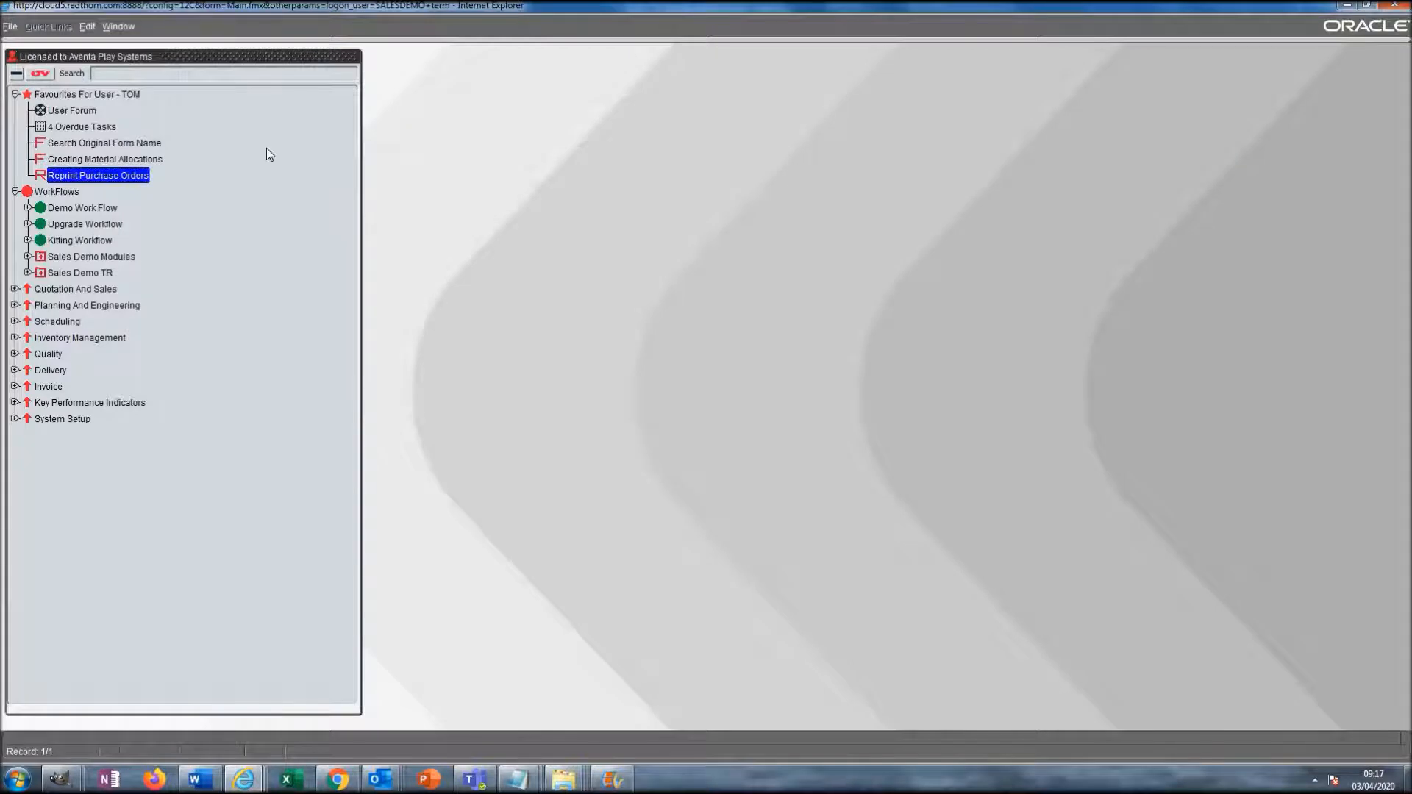
- Log off and log back in as the ROOT administrator
click(10, 27)
click(16, 97)
text(ROOT)
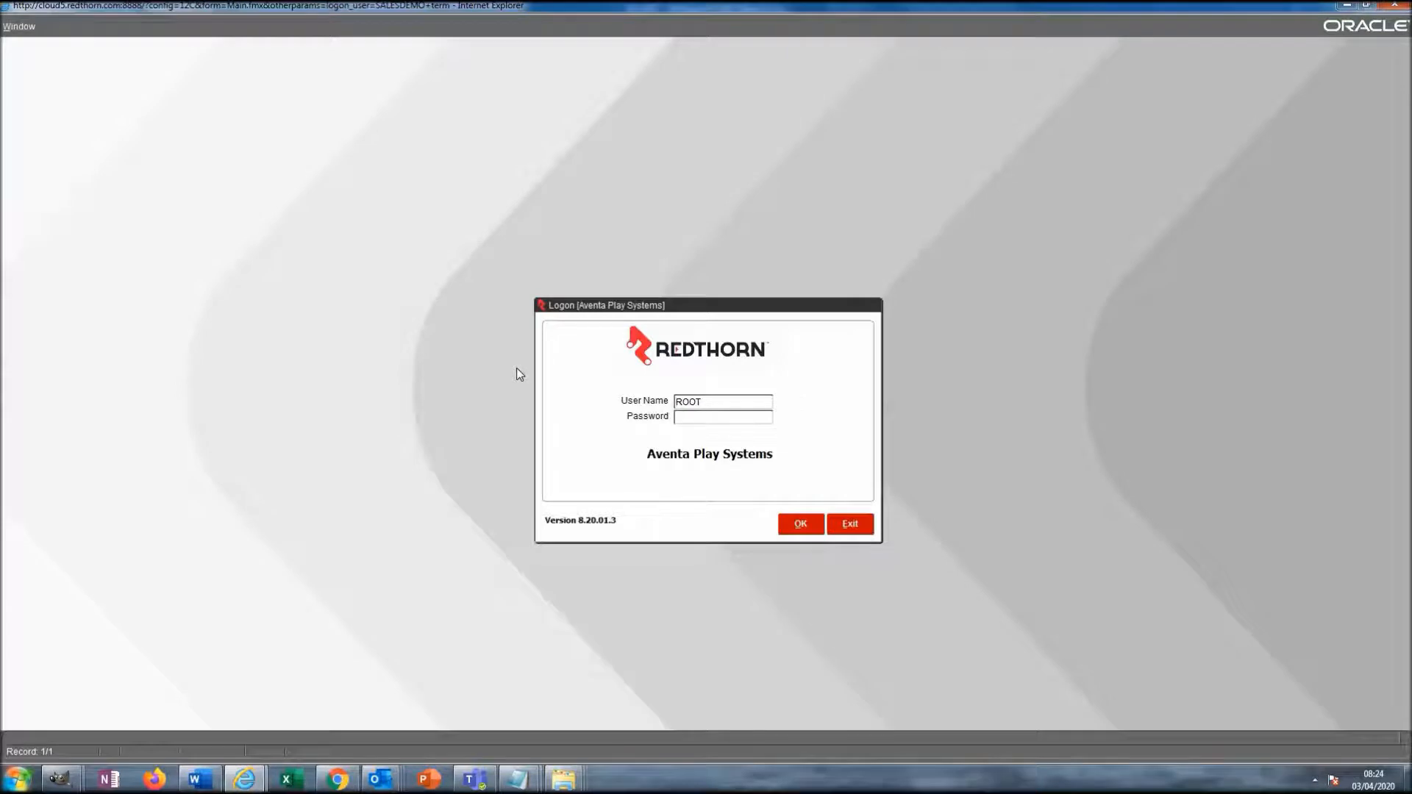
key(Tab)
text(******)
key(Return)
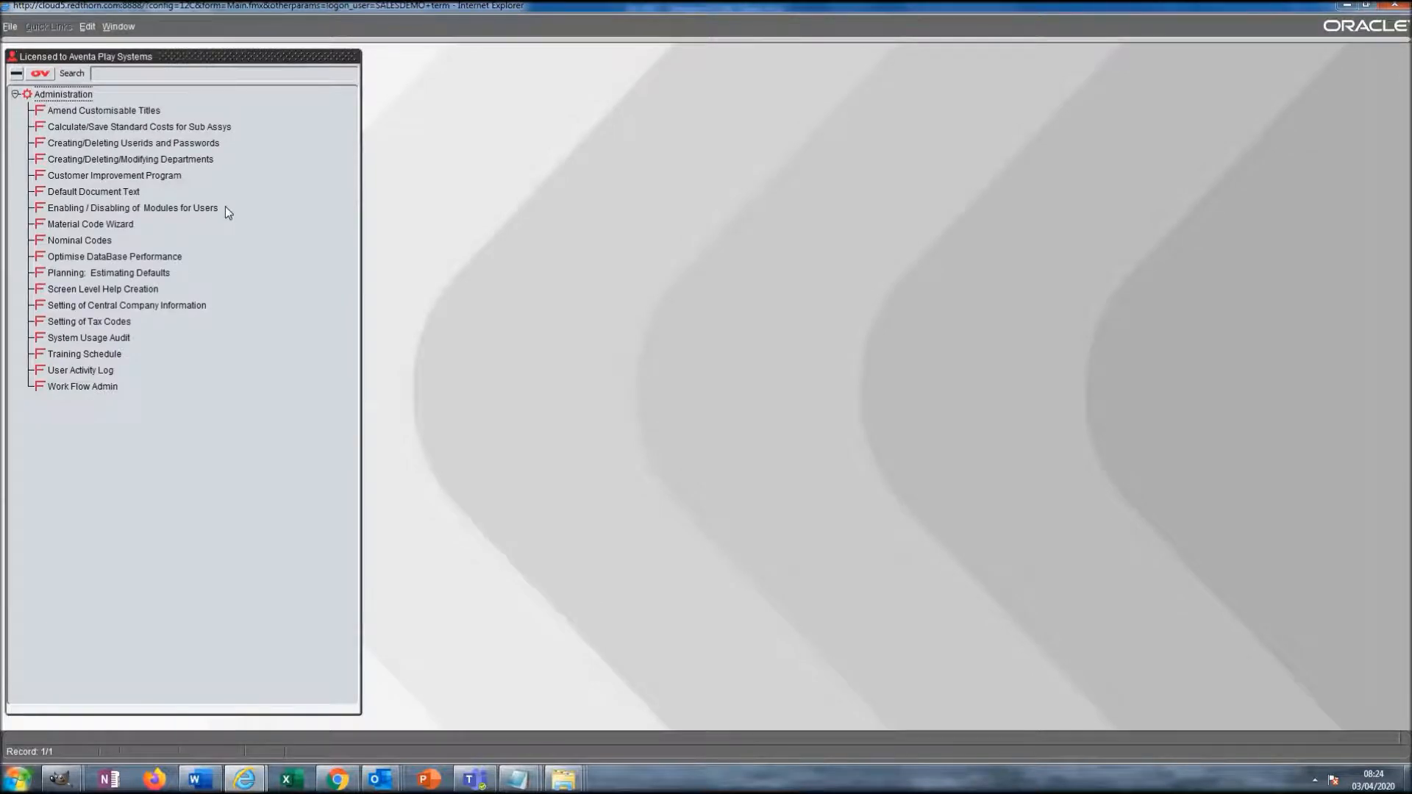
- Open Default Document Text, select Reprint Purchase Orders (SFPONR), and copy the terms sentence from Word
double_click(126, 192)
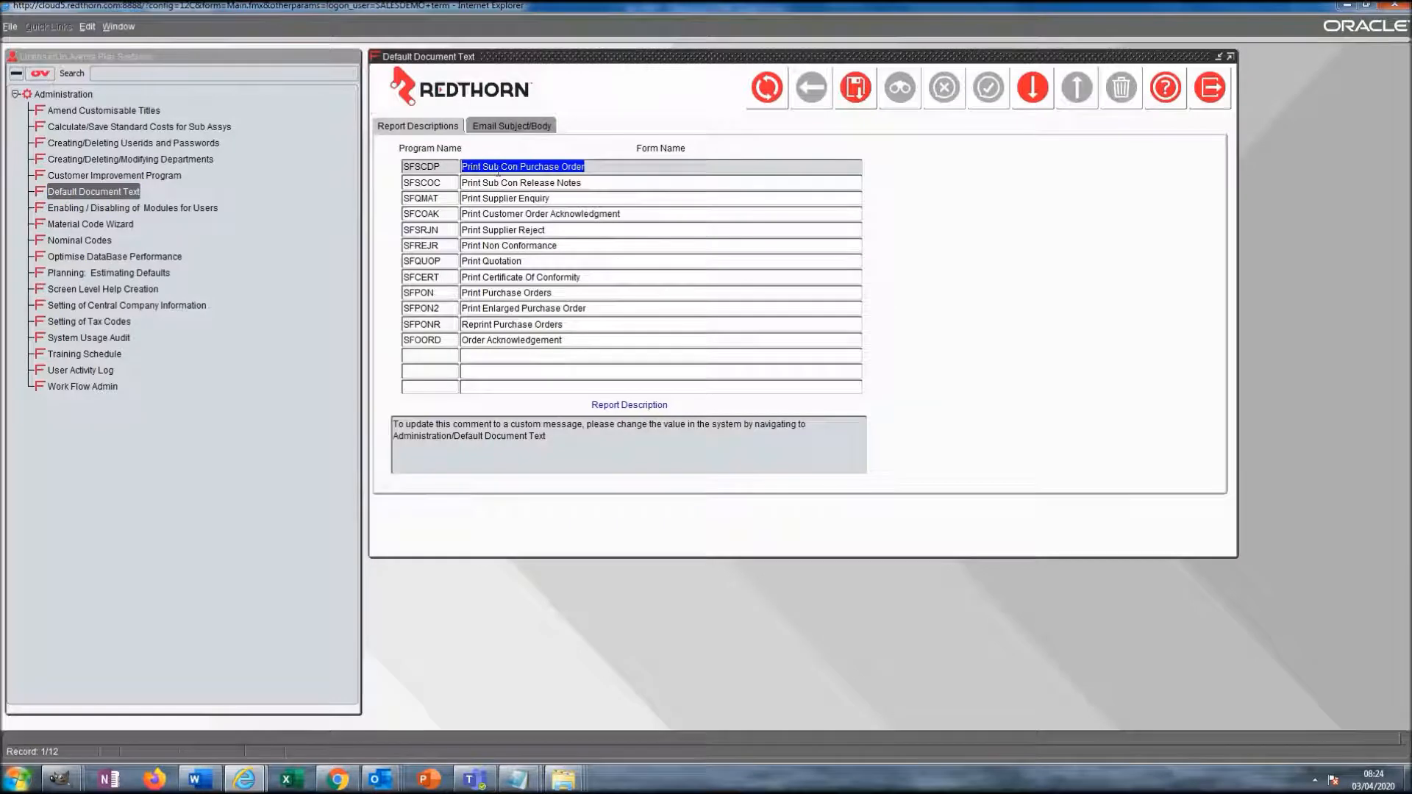
click(524, 324)
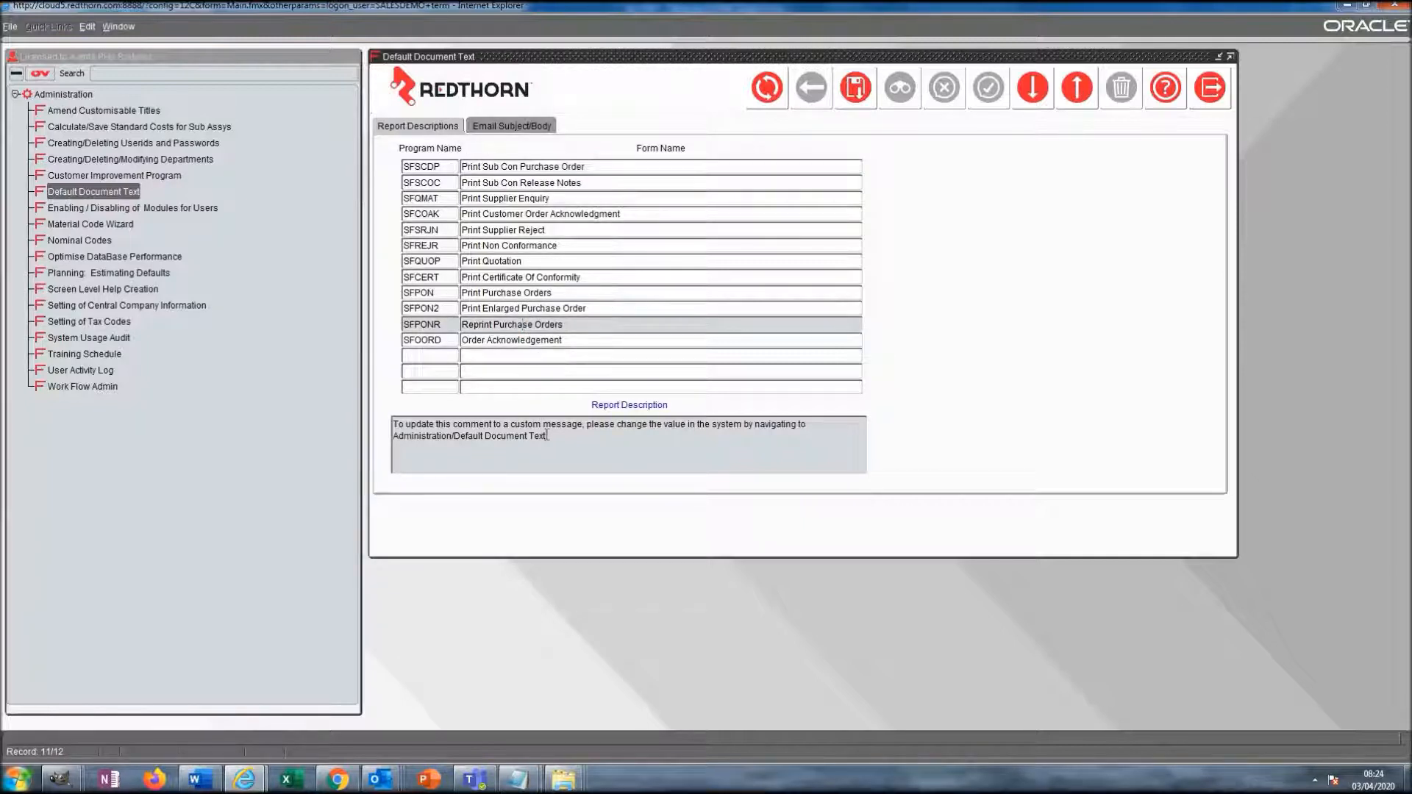
click(197, 780)
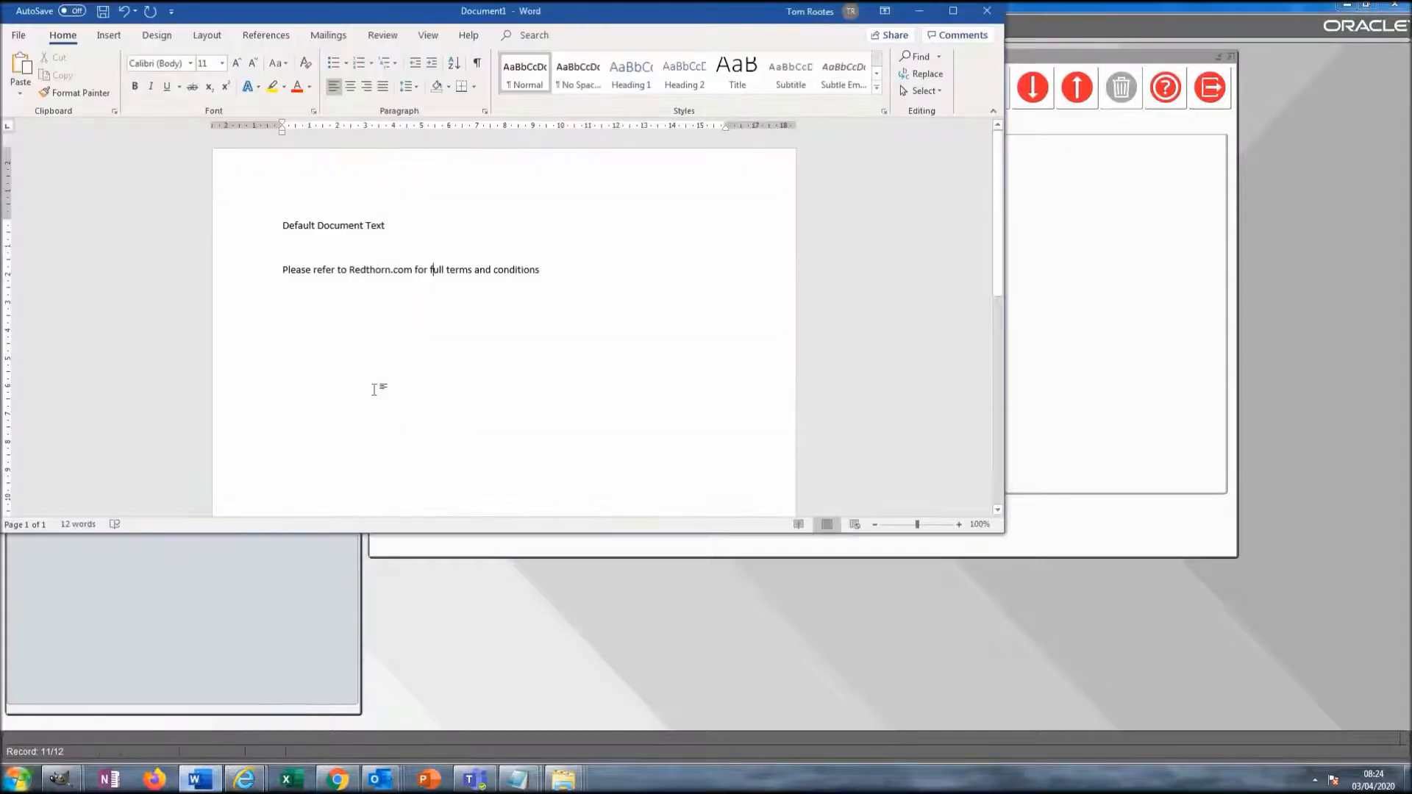
triple_click(447, 278)
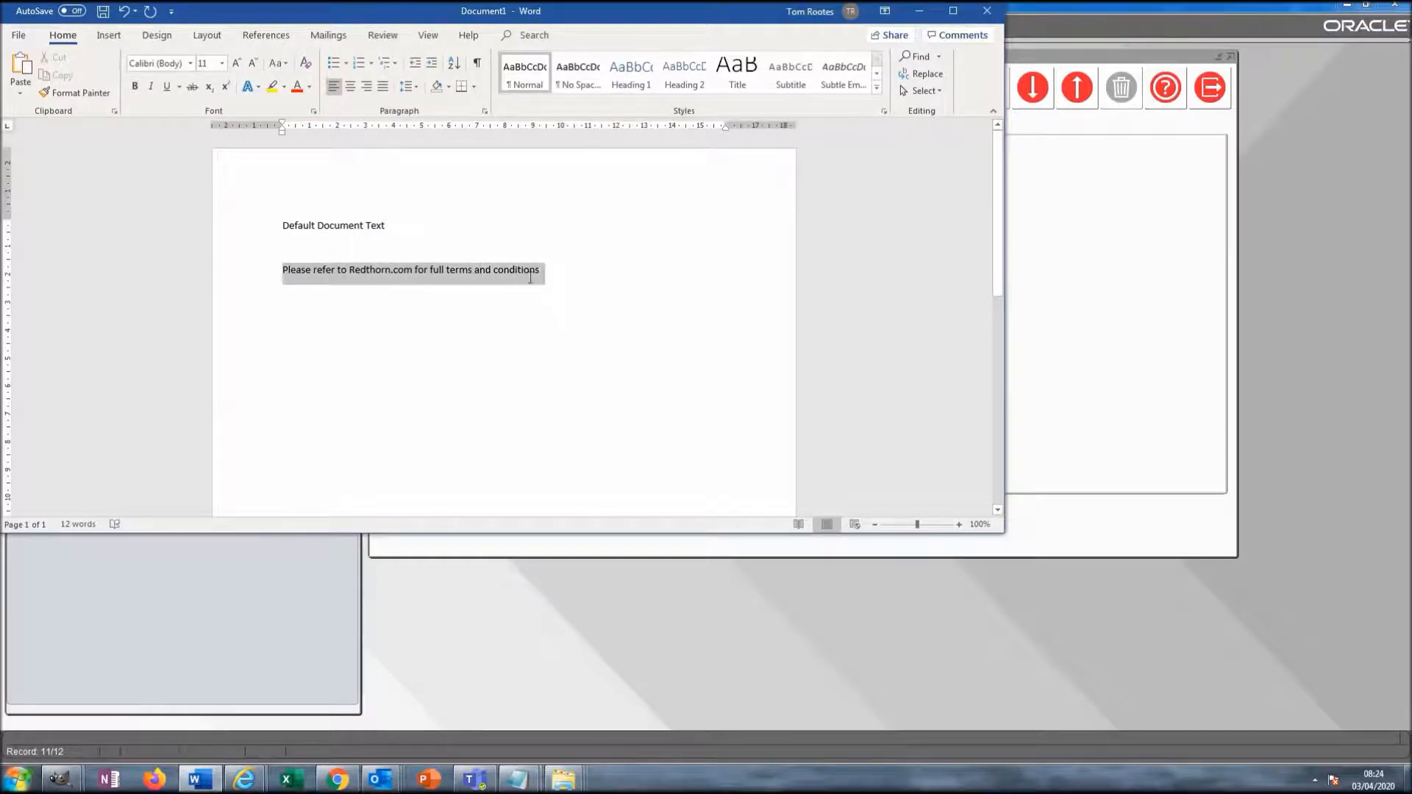
key(ctrl+c)
key(alt+Tab)
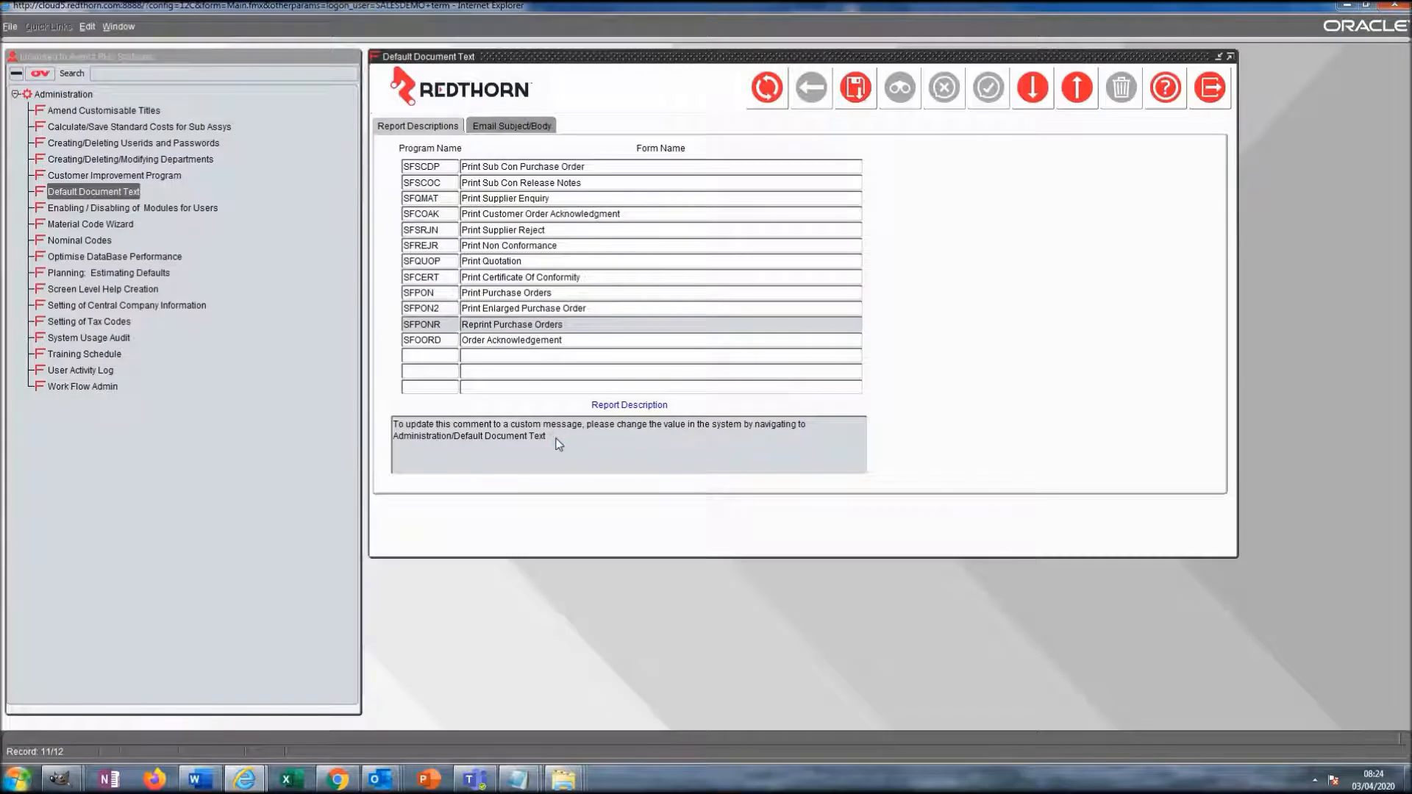
- Paste the terms sentence into the SFPONR Report Description, save, and reselect the record to verify
click(578, 454)
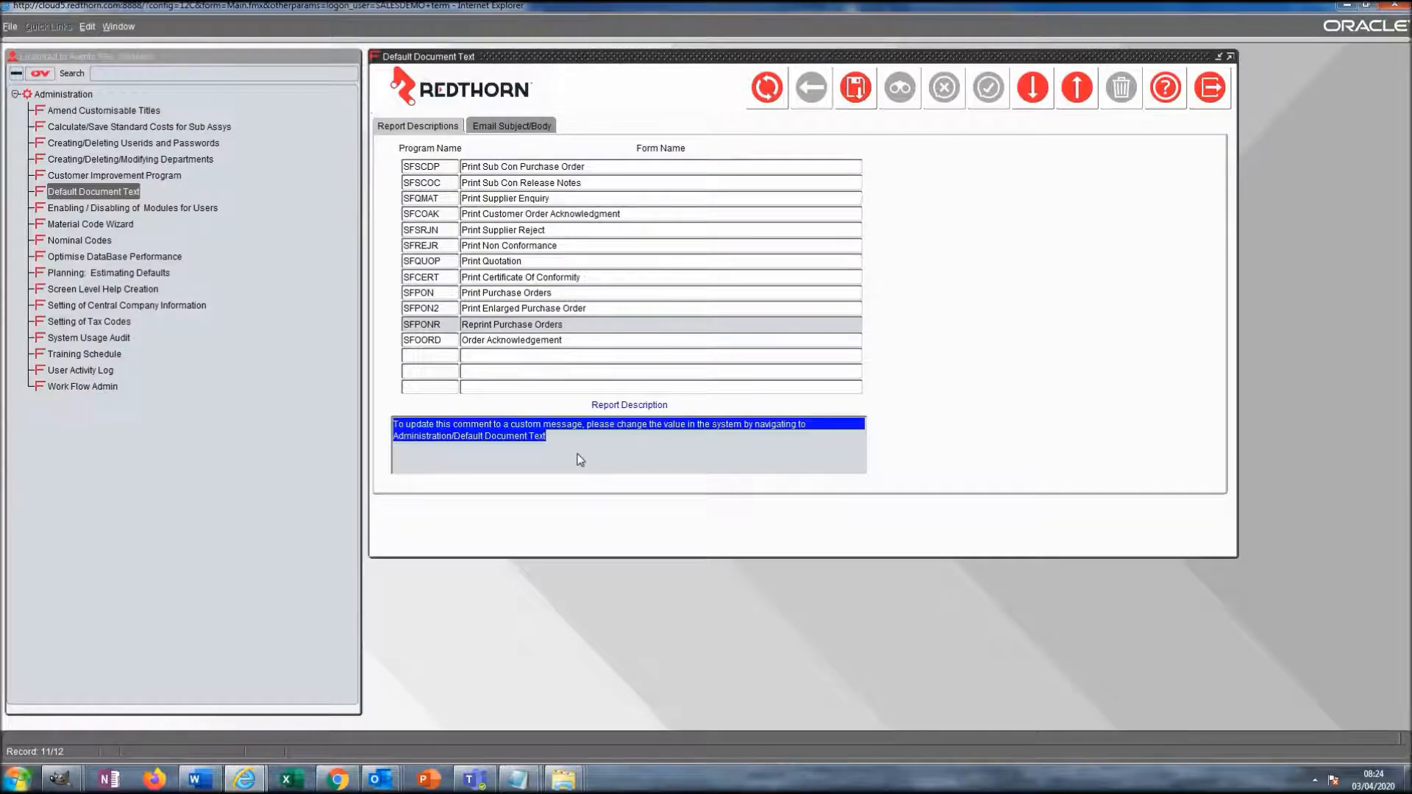
key(ctrl+v)
click(855, 88)
click(735, 426)
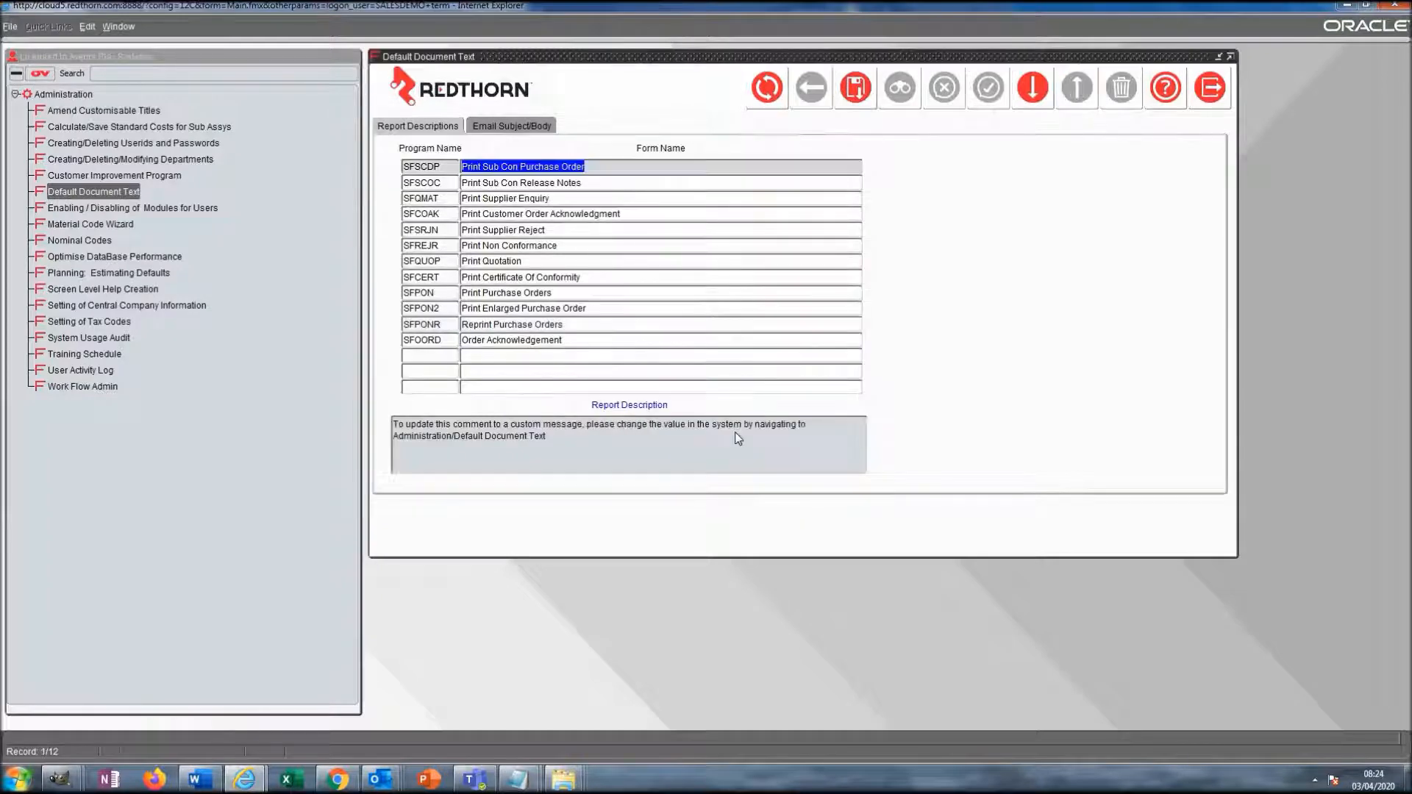
click(561, 308)
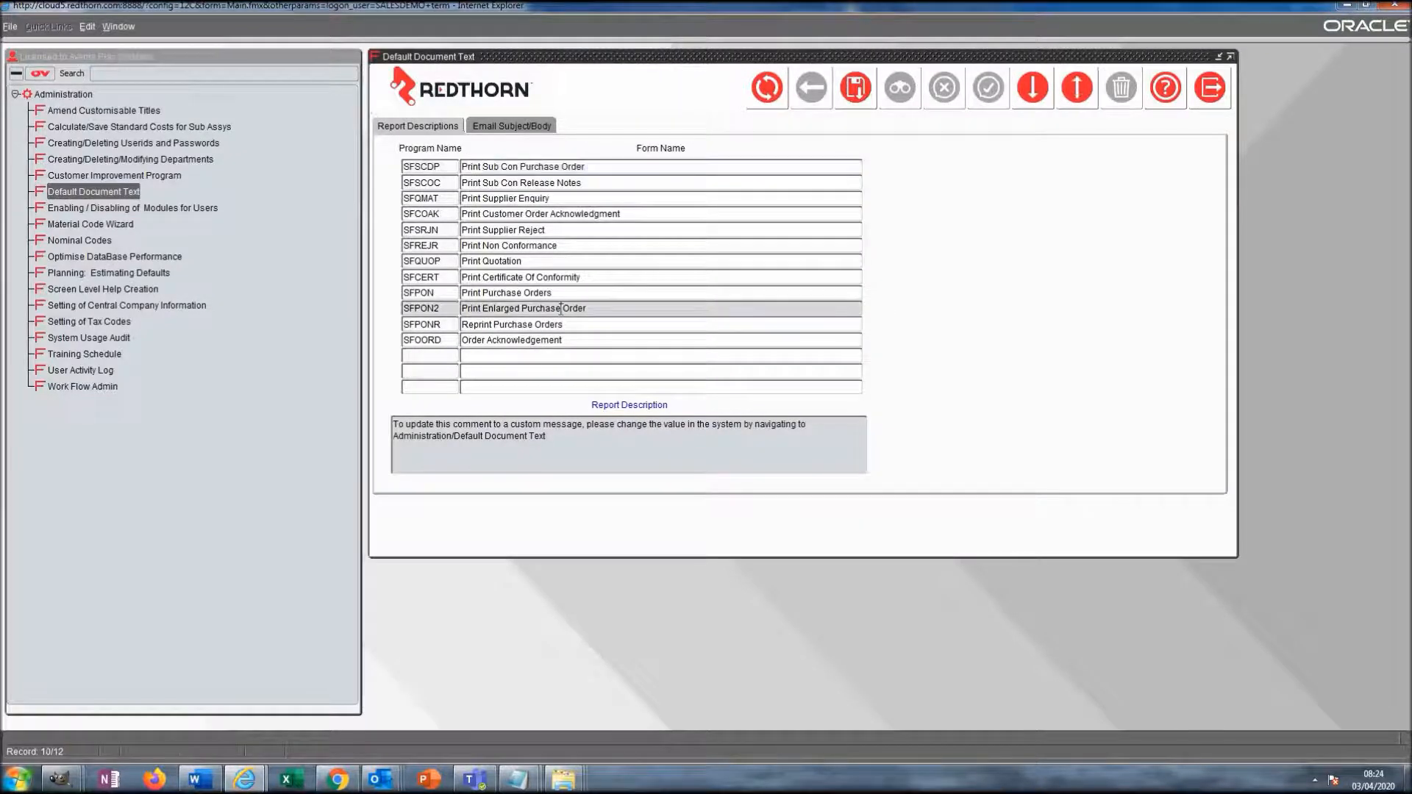
click(560, 323)
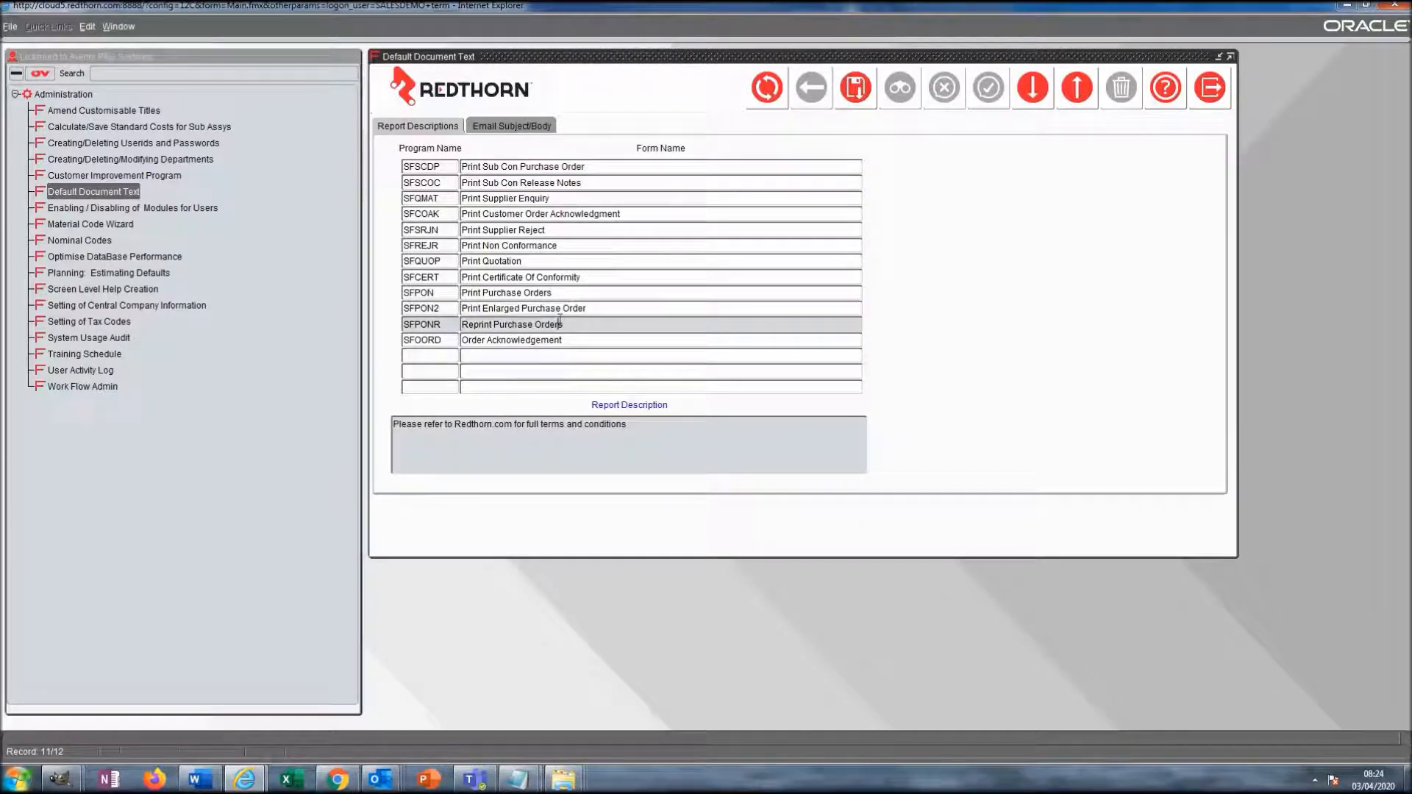
- Go to the Email Subject/Body settings and select the Print Quotation (SFQUOP) record
click(529, 129)
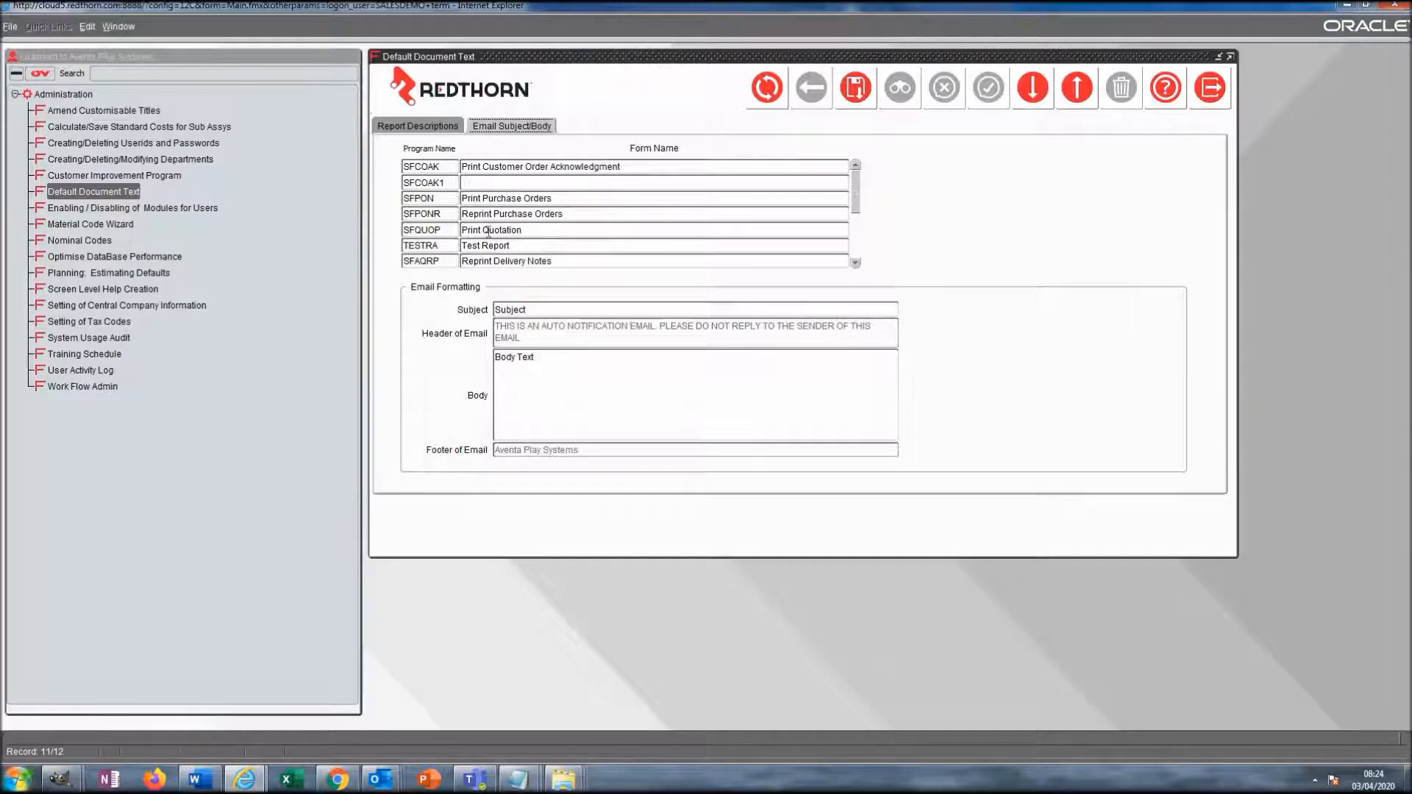
click(856, 253)
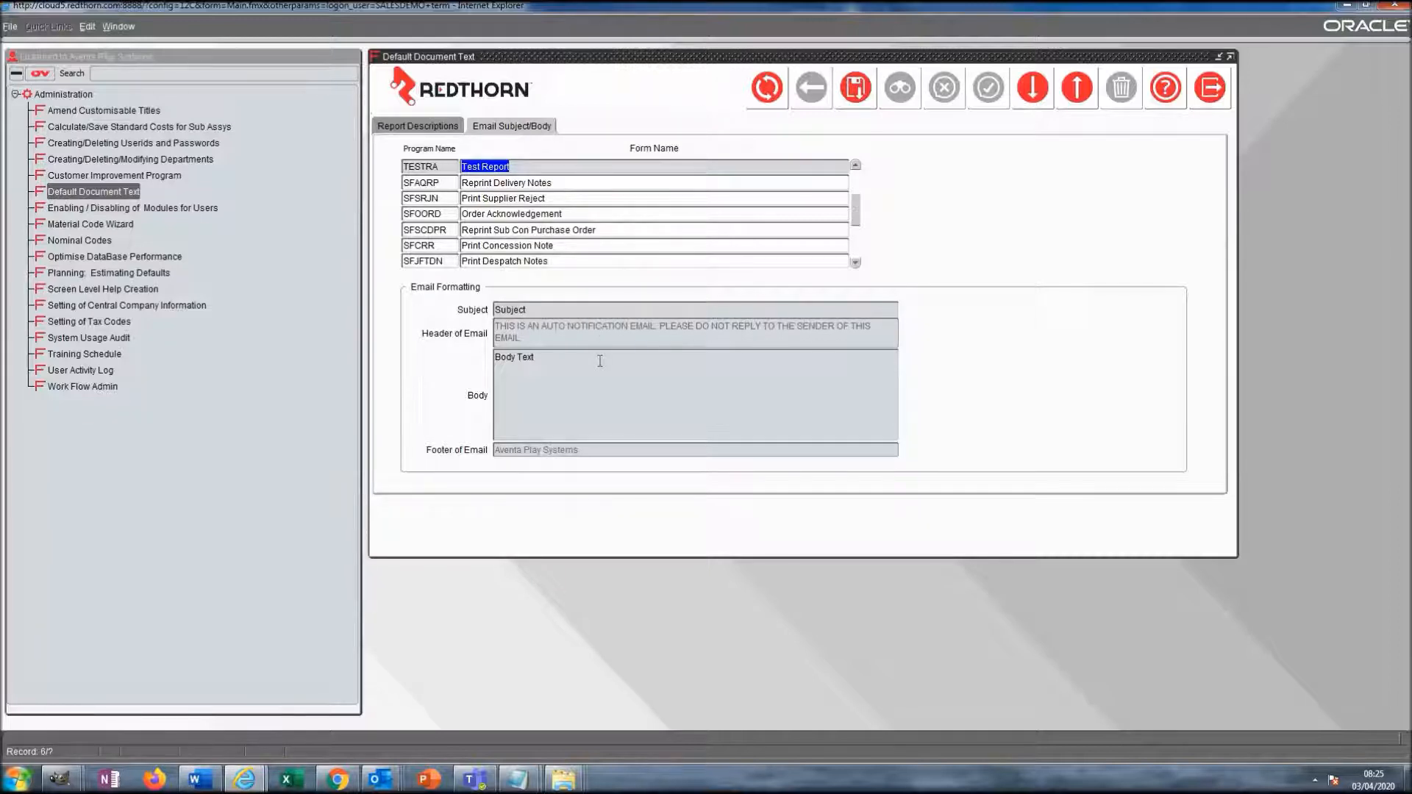
scroll(857, 244, down, 2)
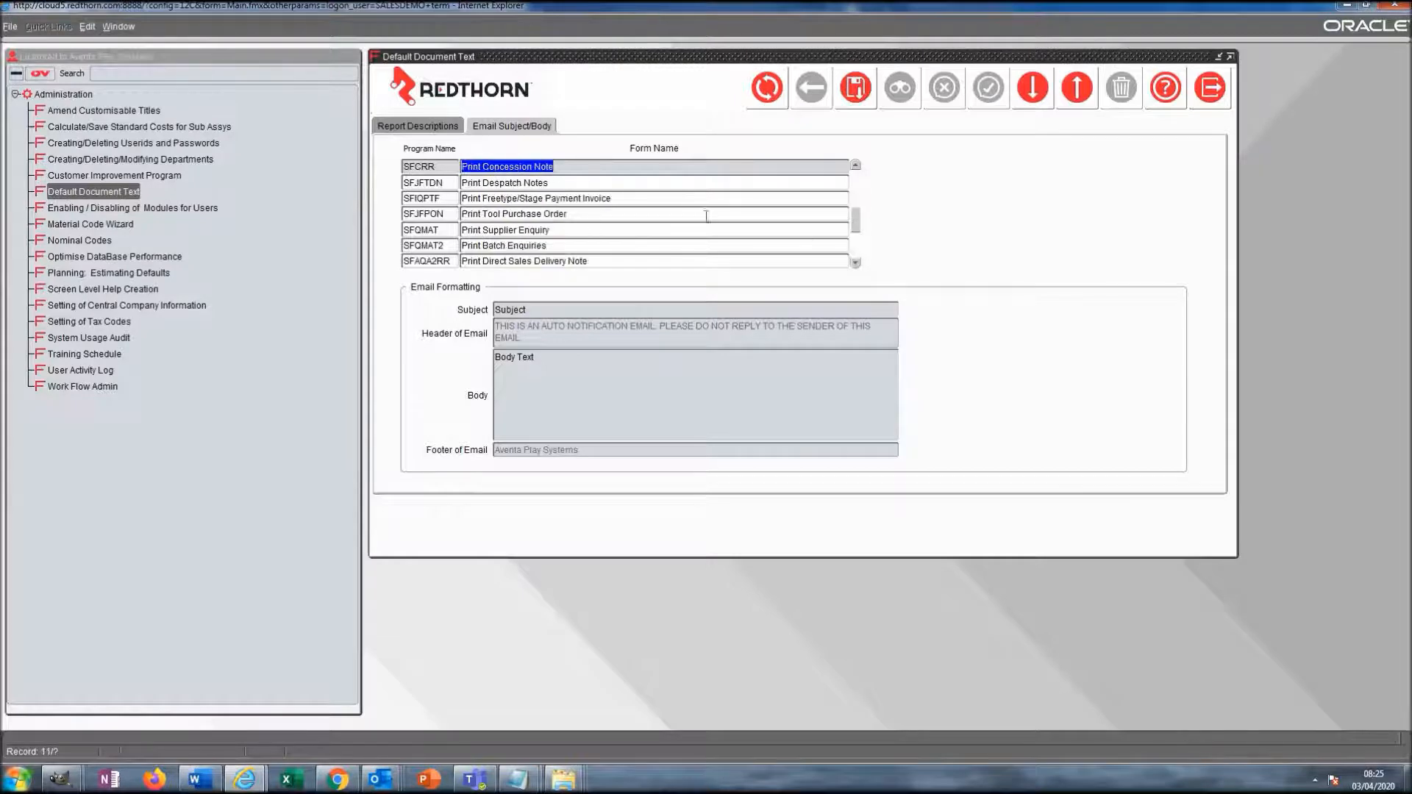
scroll(710, 211, up, 4)
click(711, 215)
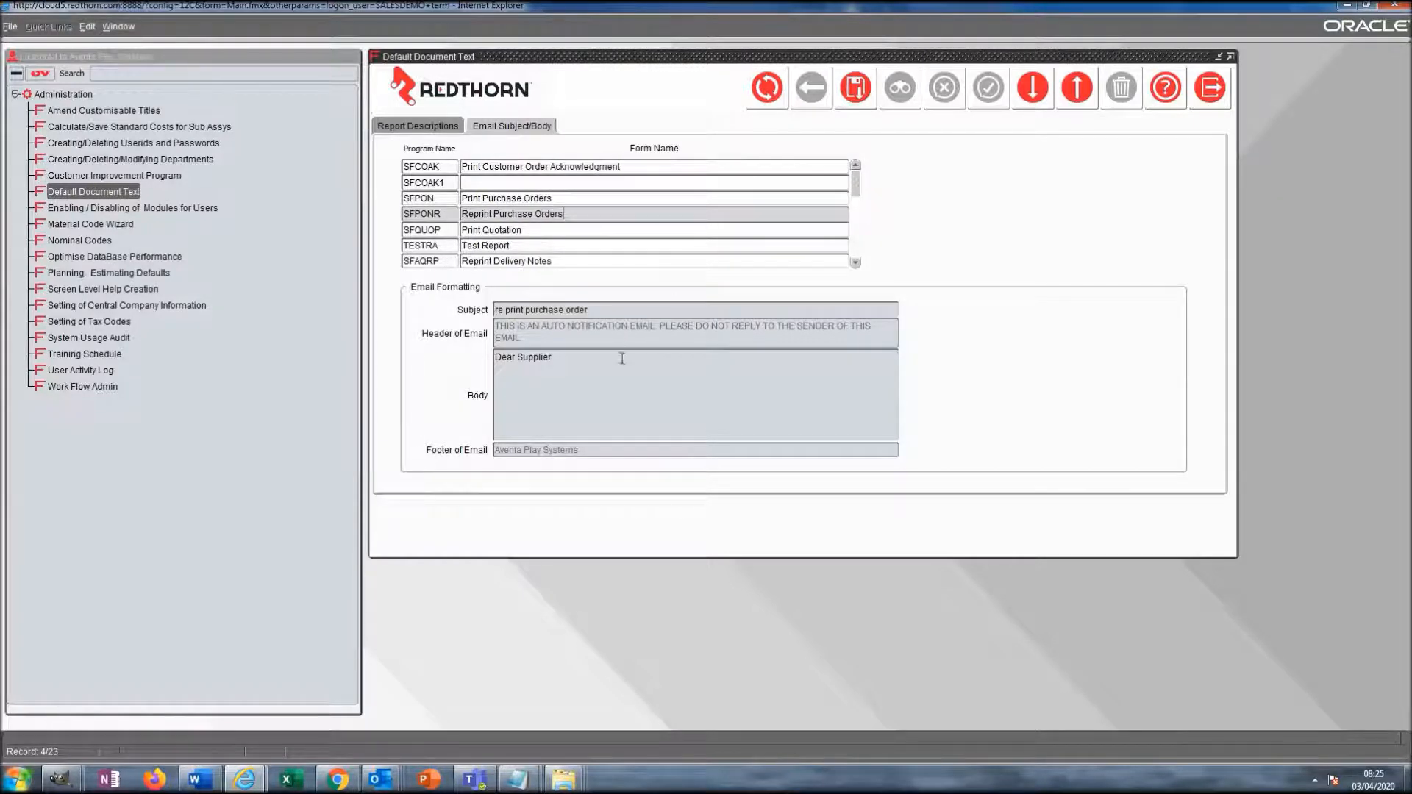
click(644, 231)
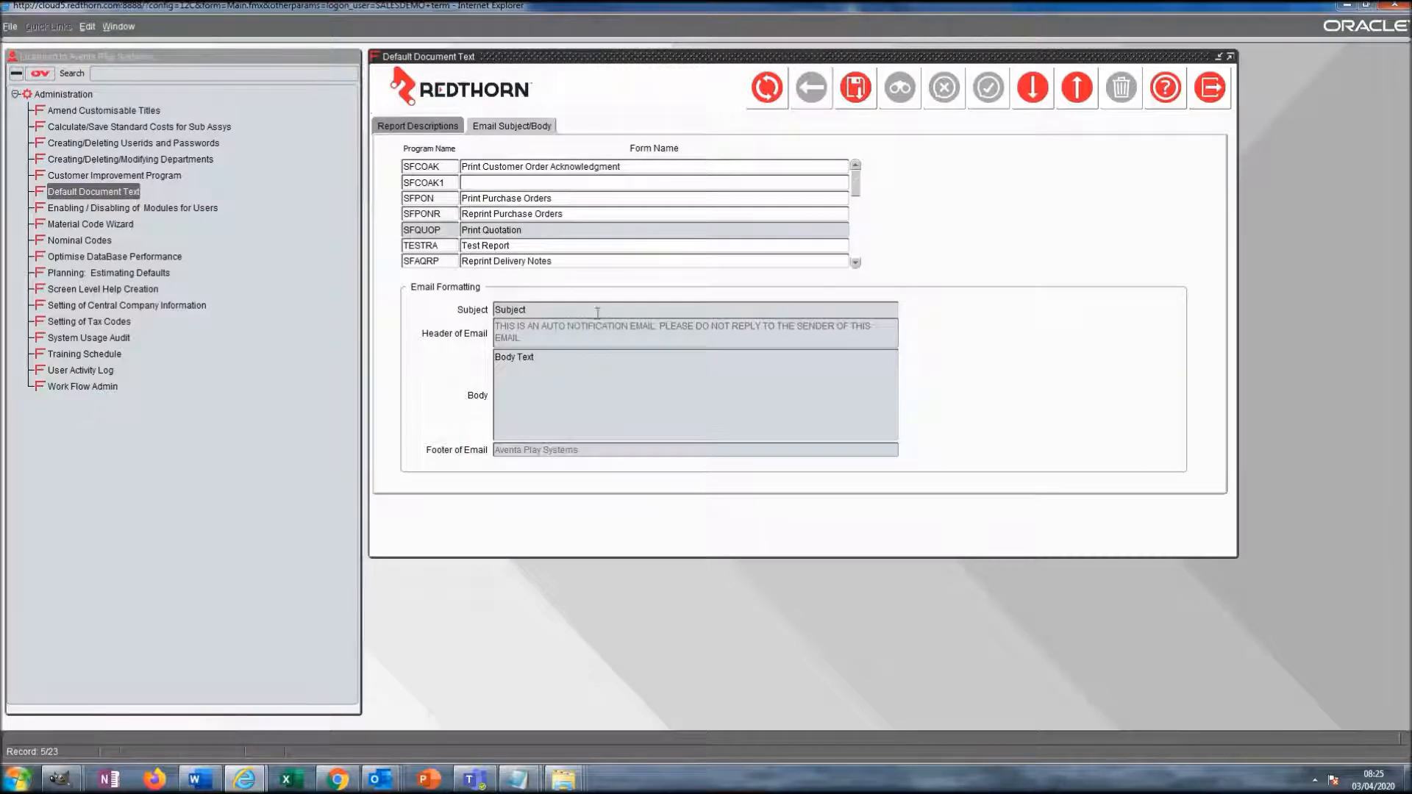
- Set the subject to 'Redthorn Quotation' and body to 'Please find attached a quotation as requested.'
drag(569, 358, 447, 341)
drag(550, 310, 459, 294)
text(Redthorn Quotation)
key(Tab)
text(Sys)
key(BackSpace)
key(BackSpace)
key(BackSpace)
text(Please find attached a quotation as requested.)
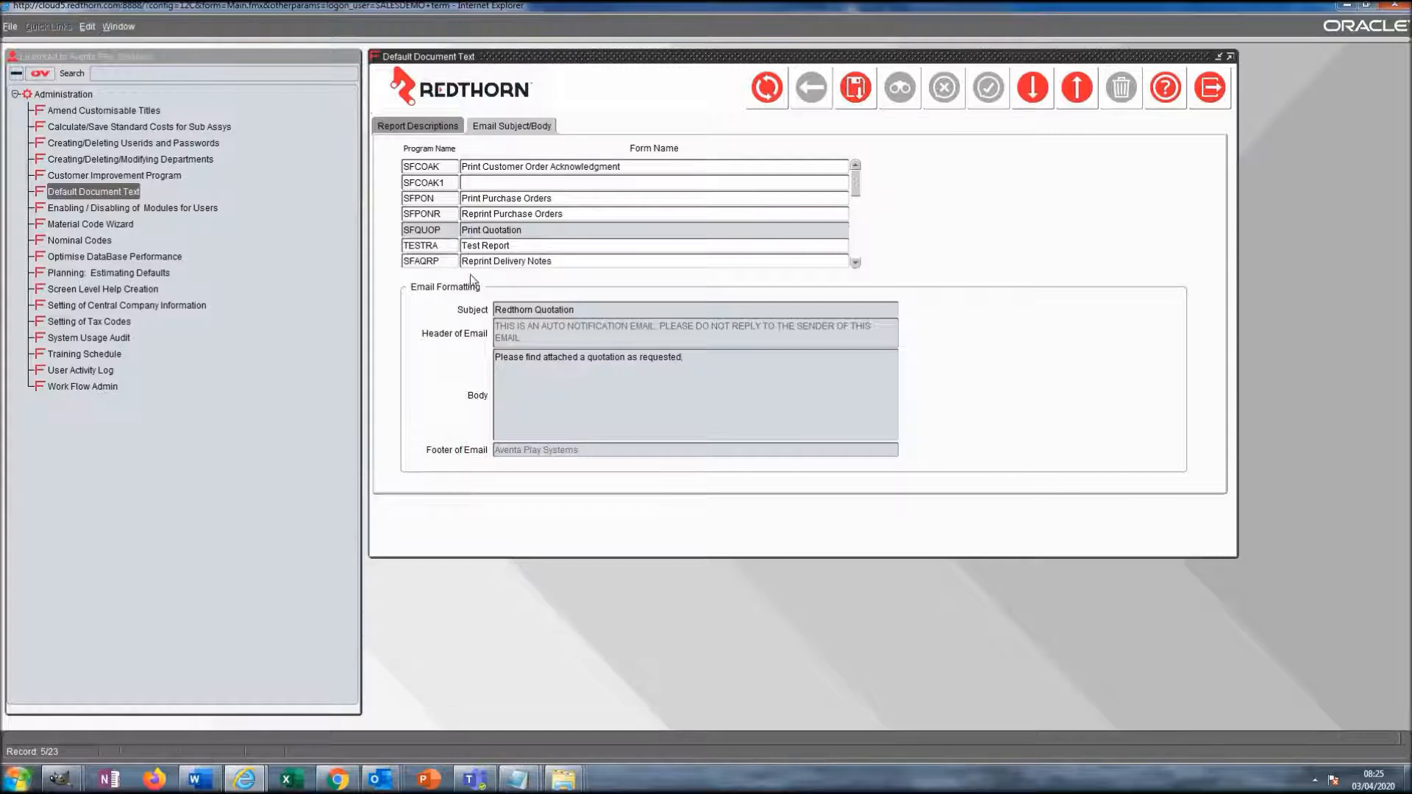
click(557, 259)
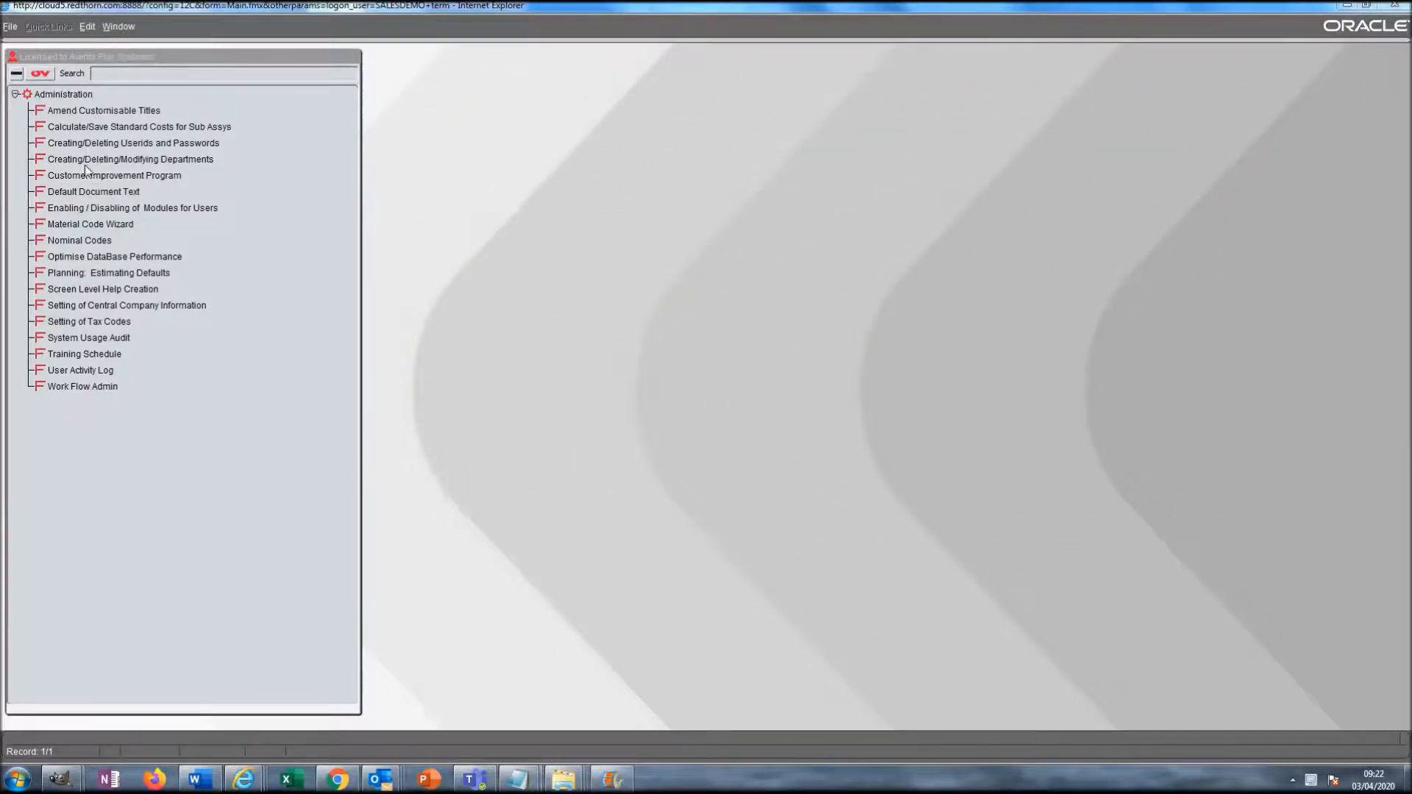
- Reopen Central Company Information and set Print Logos to Yes on the Default Settings tab
double_click(83, 306)
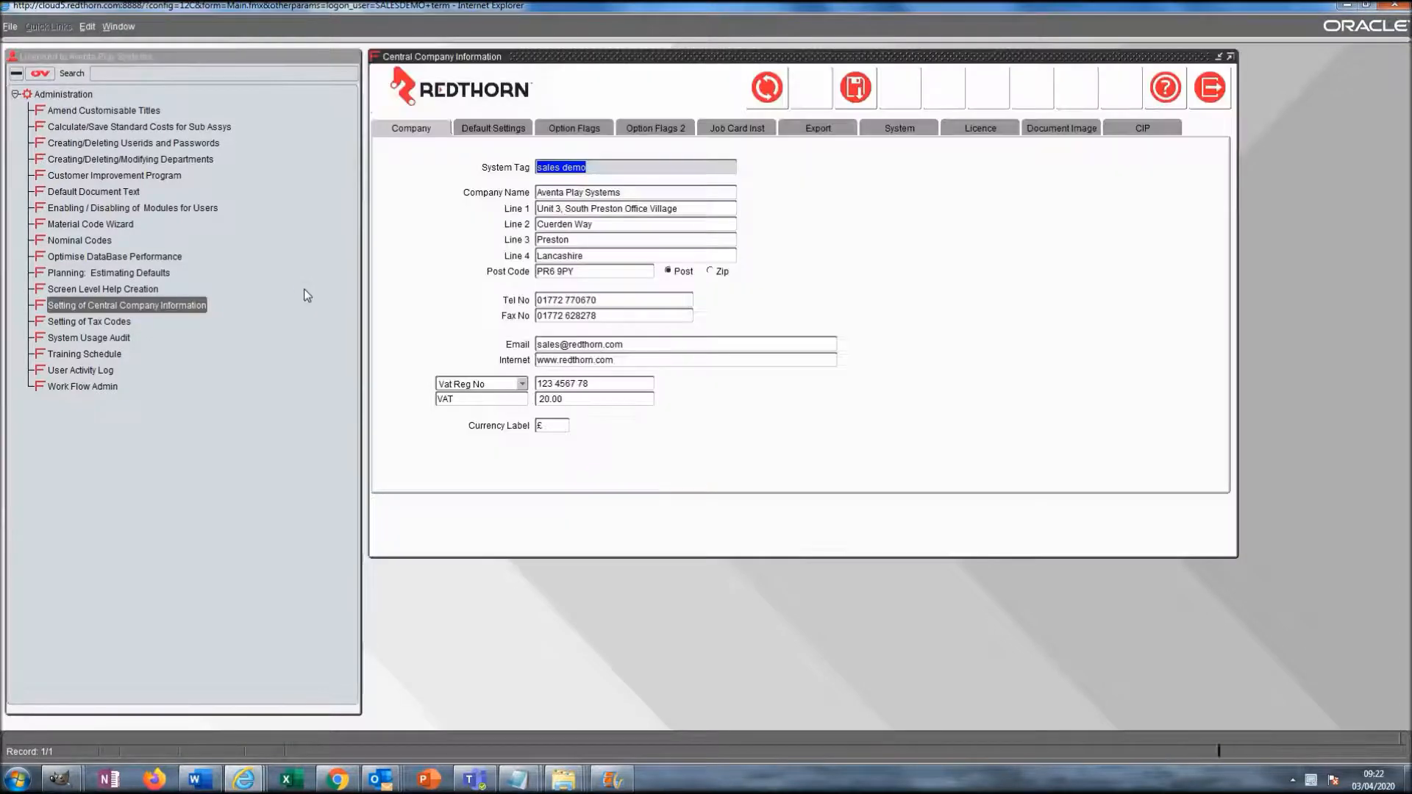
click(504, 128)
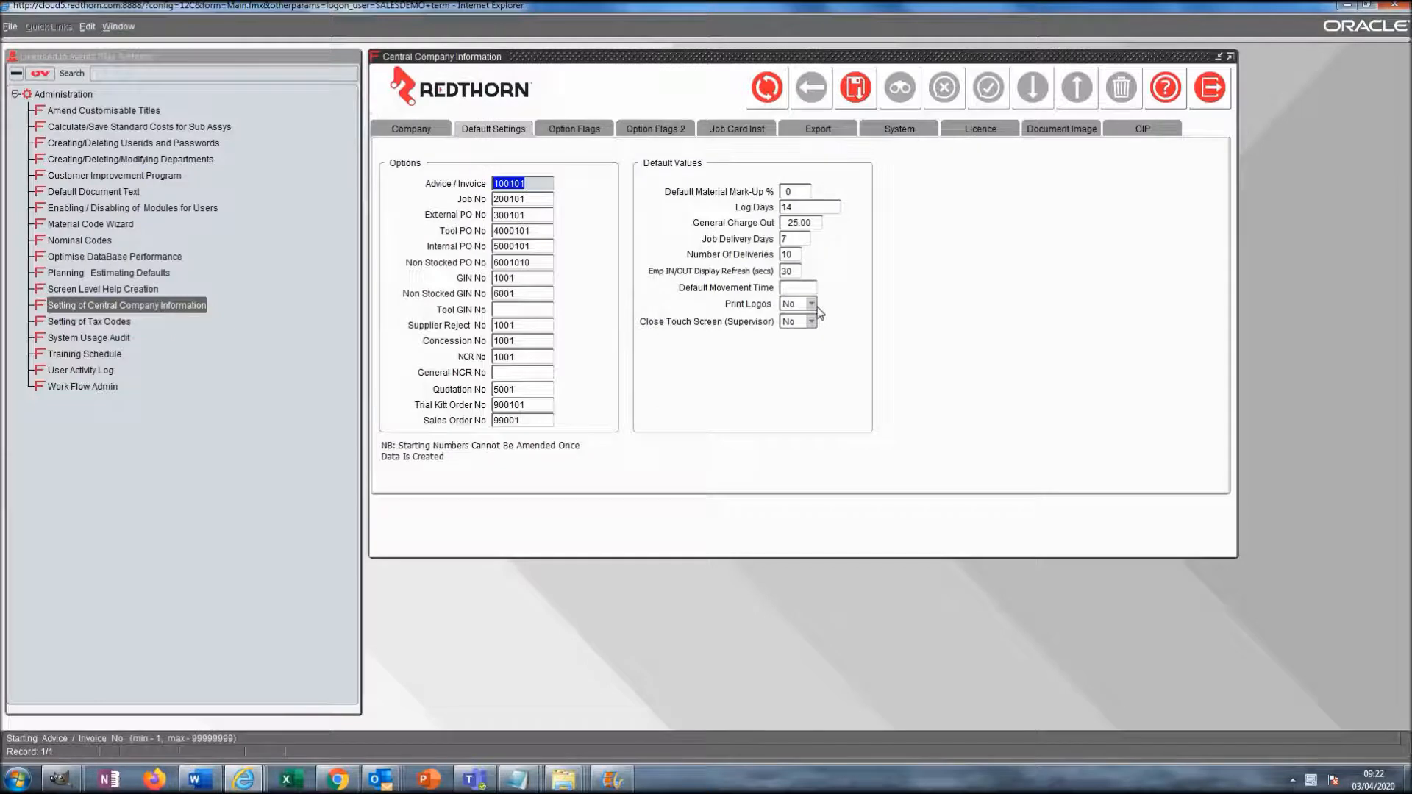
click(811, 304)
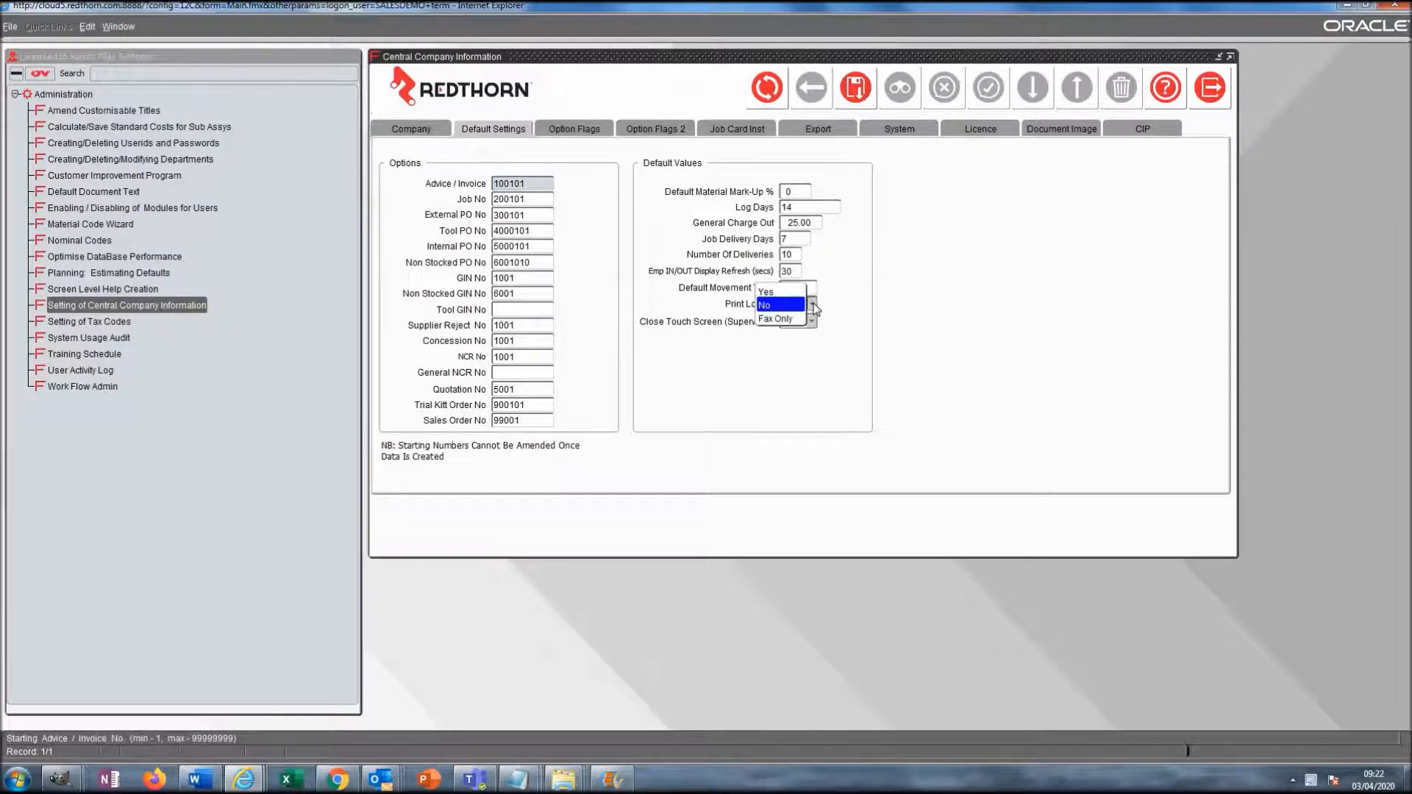
click(794, 294)
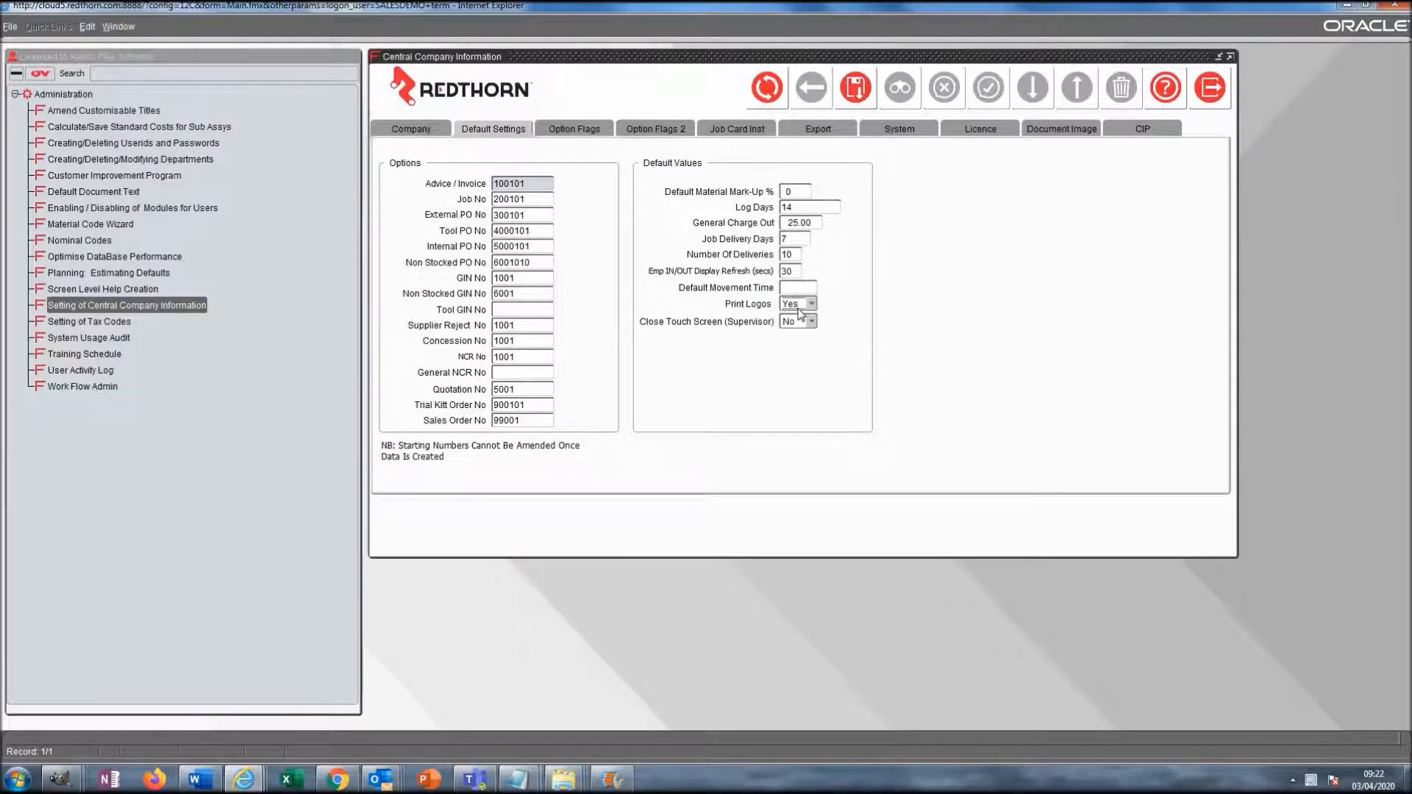
click(574, 132)
- Untick Print Company Address and bring up the Document Image header and footer settings
click(394, 178)
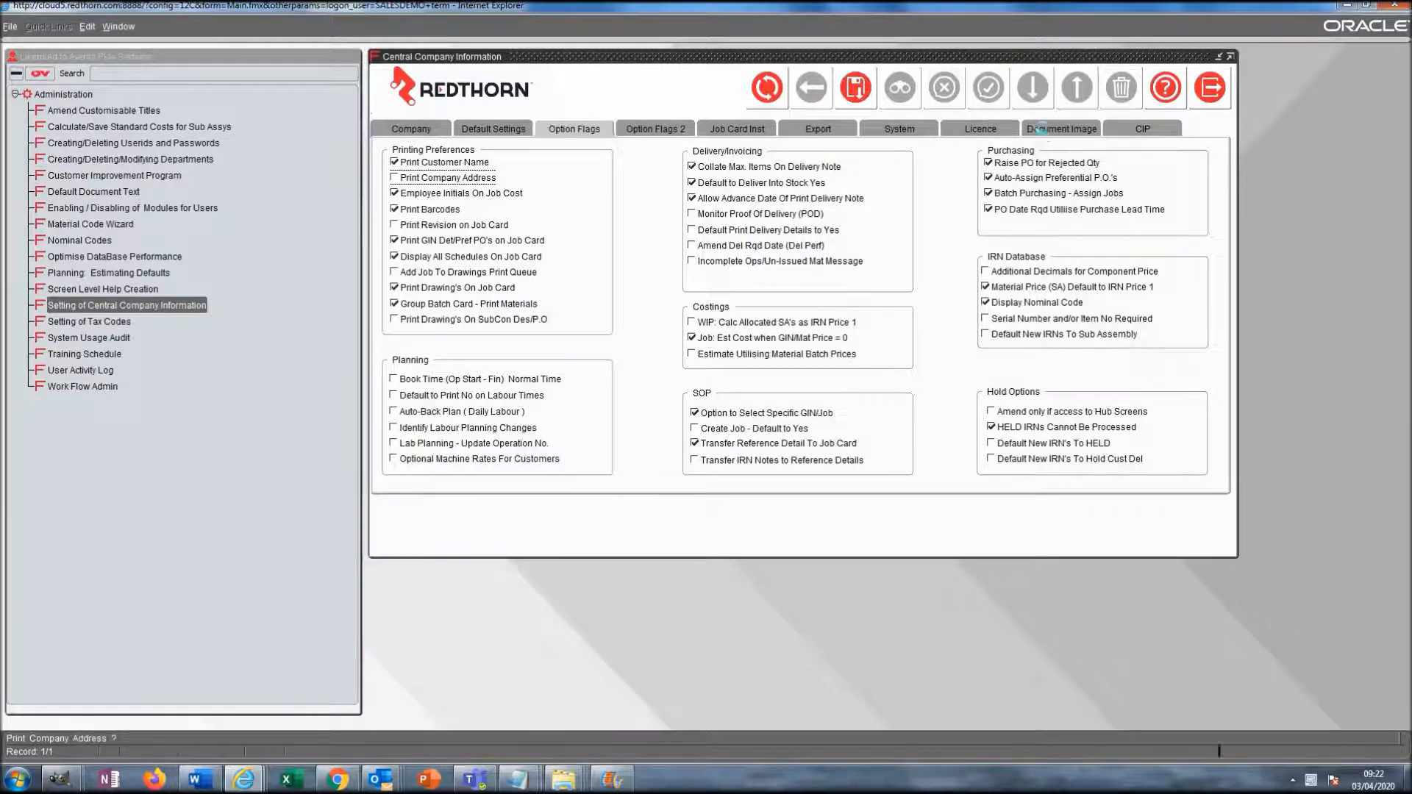
click(1042, 128)
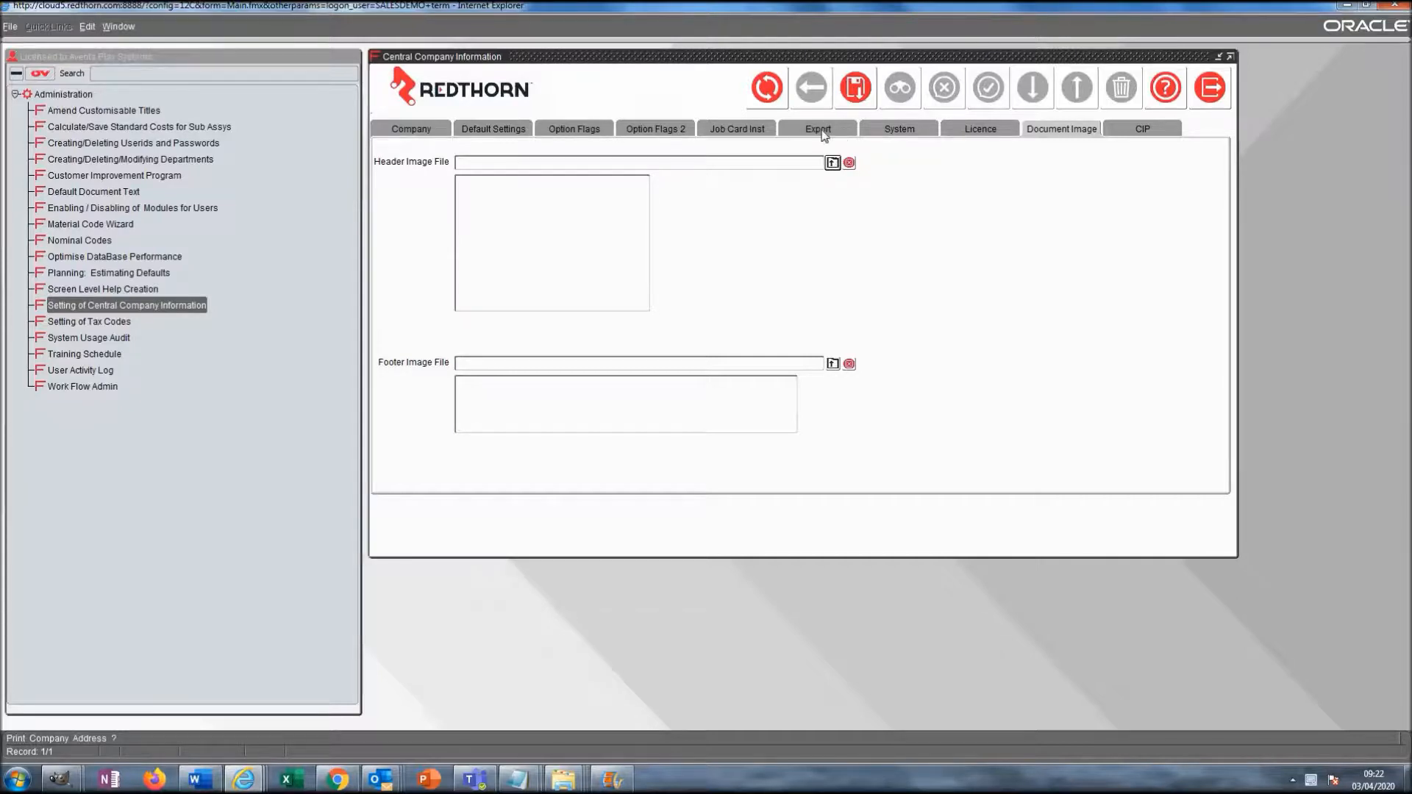
- Load Header.jpg as the header image, filtering the file browser to JPEG files
click(832, 363)
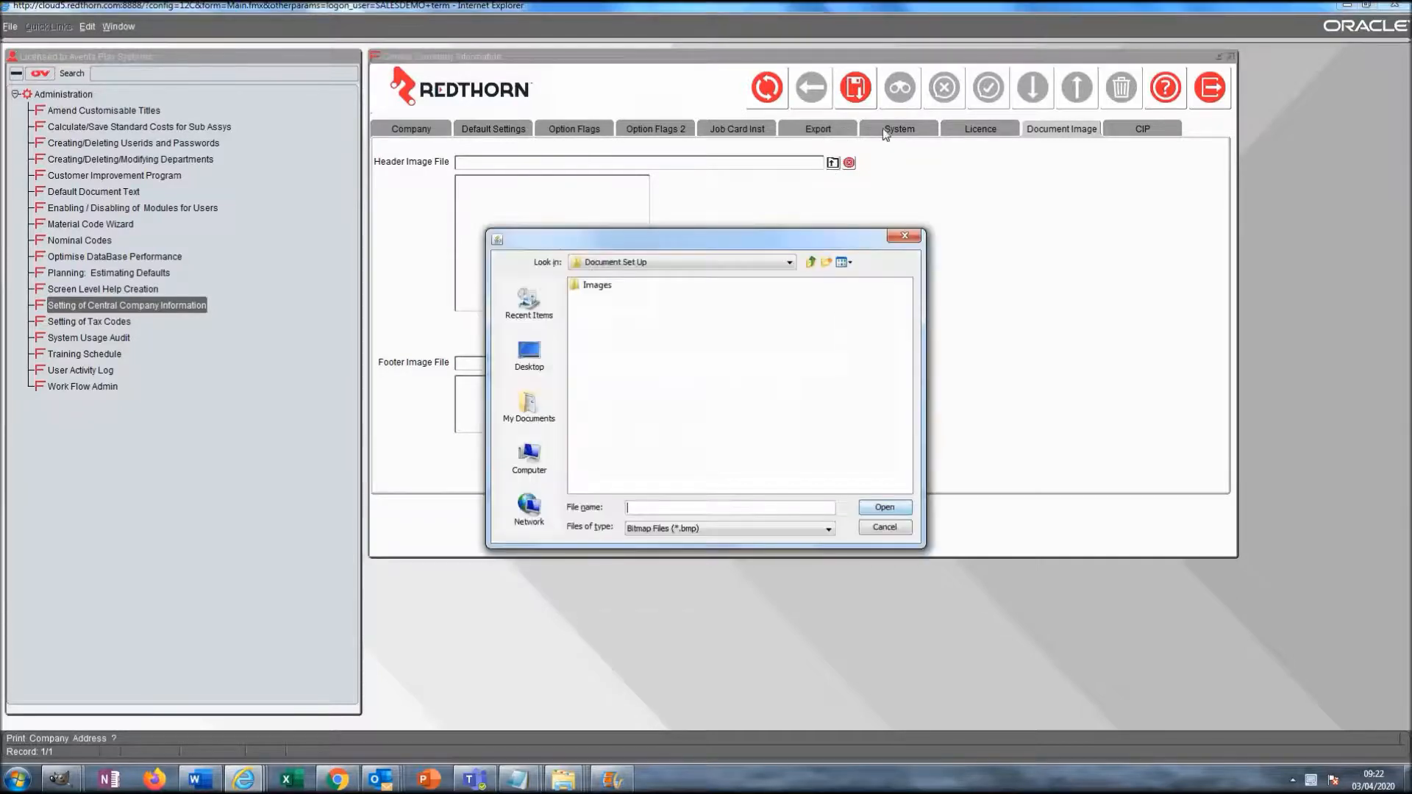
click(829, 529)
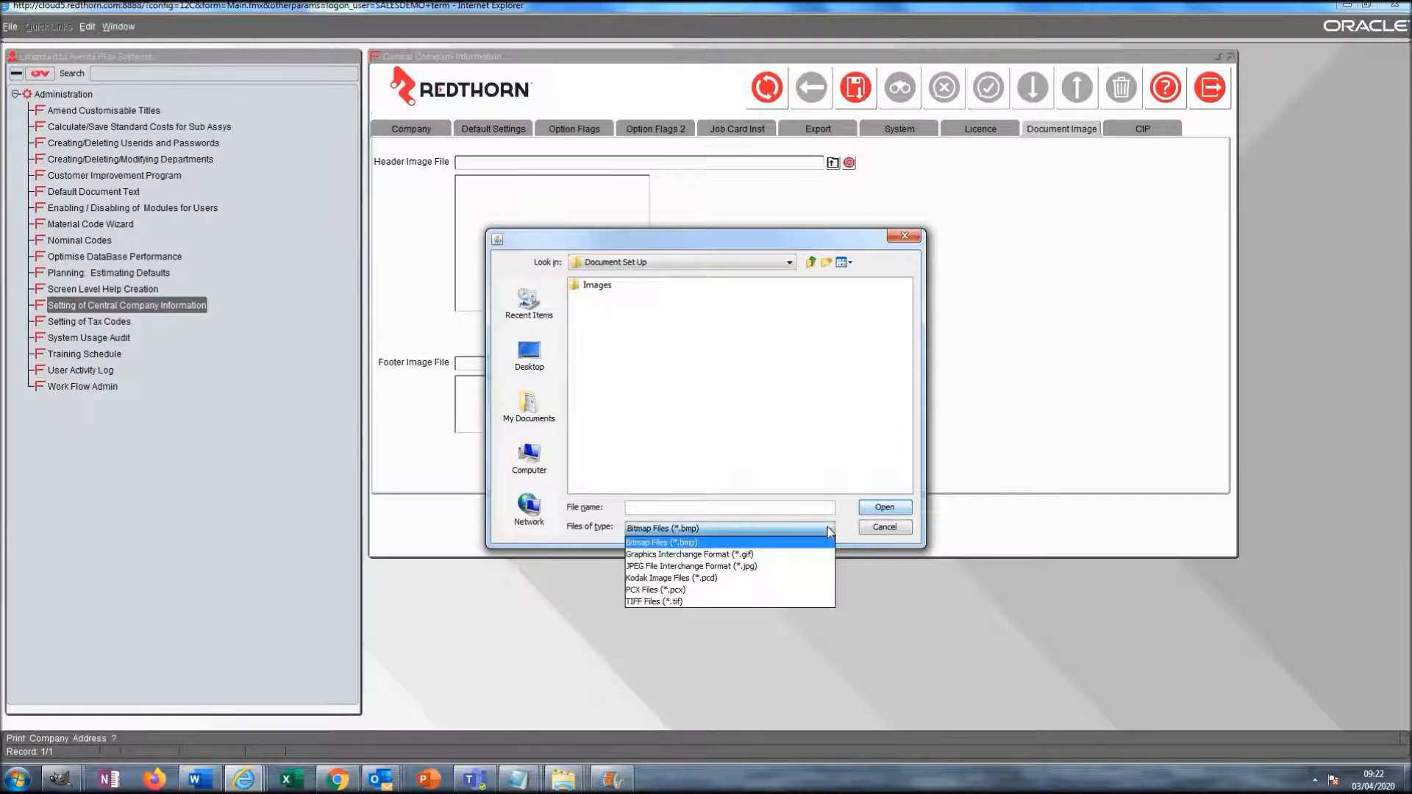
click(757, 567)
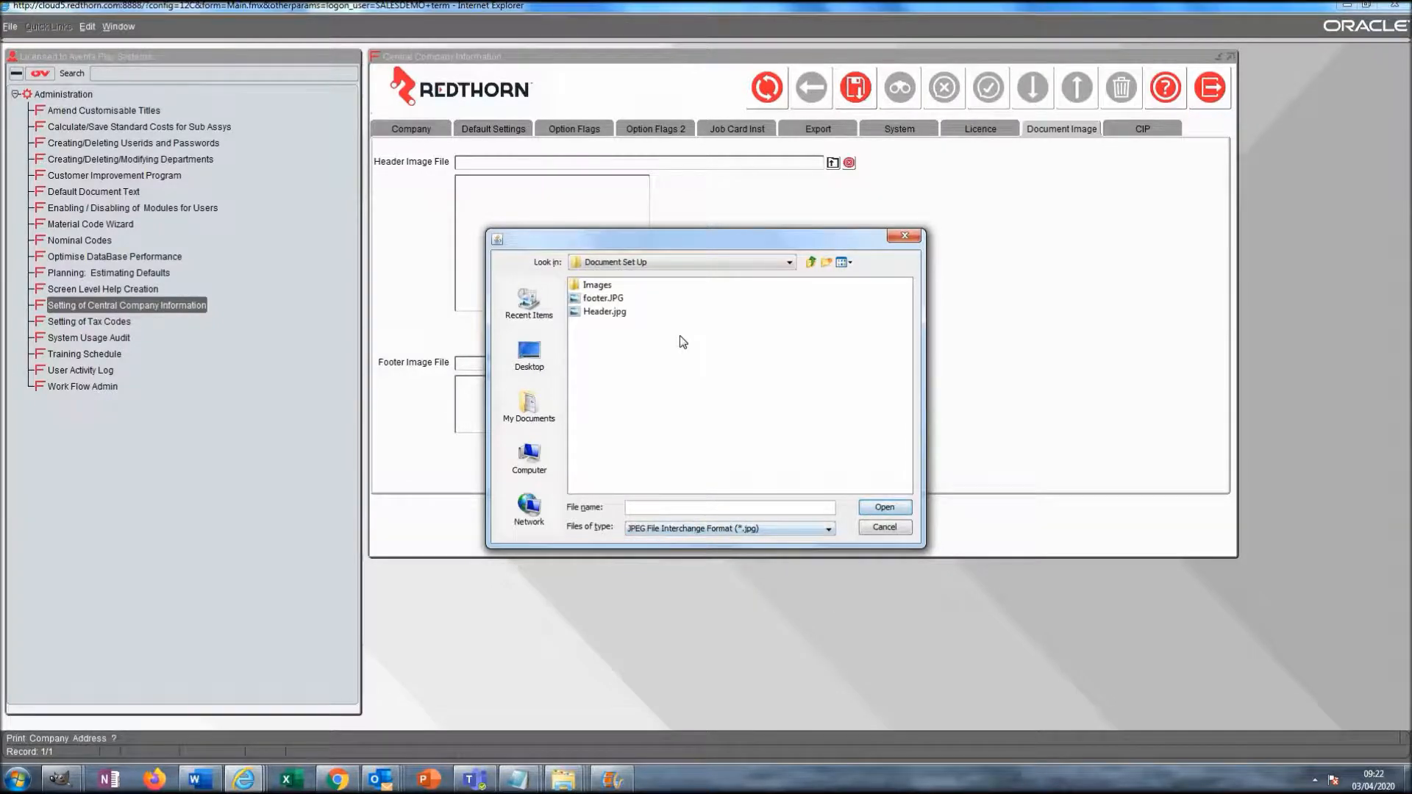
double_click(606, 312)
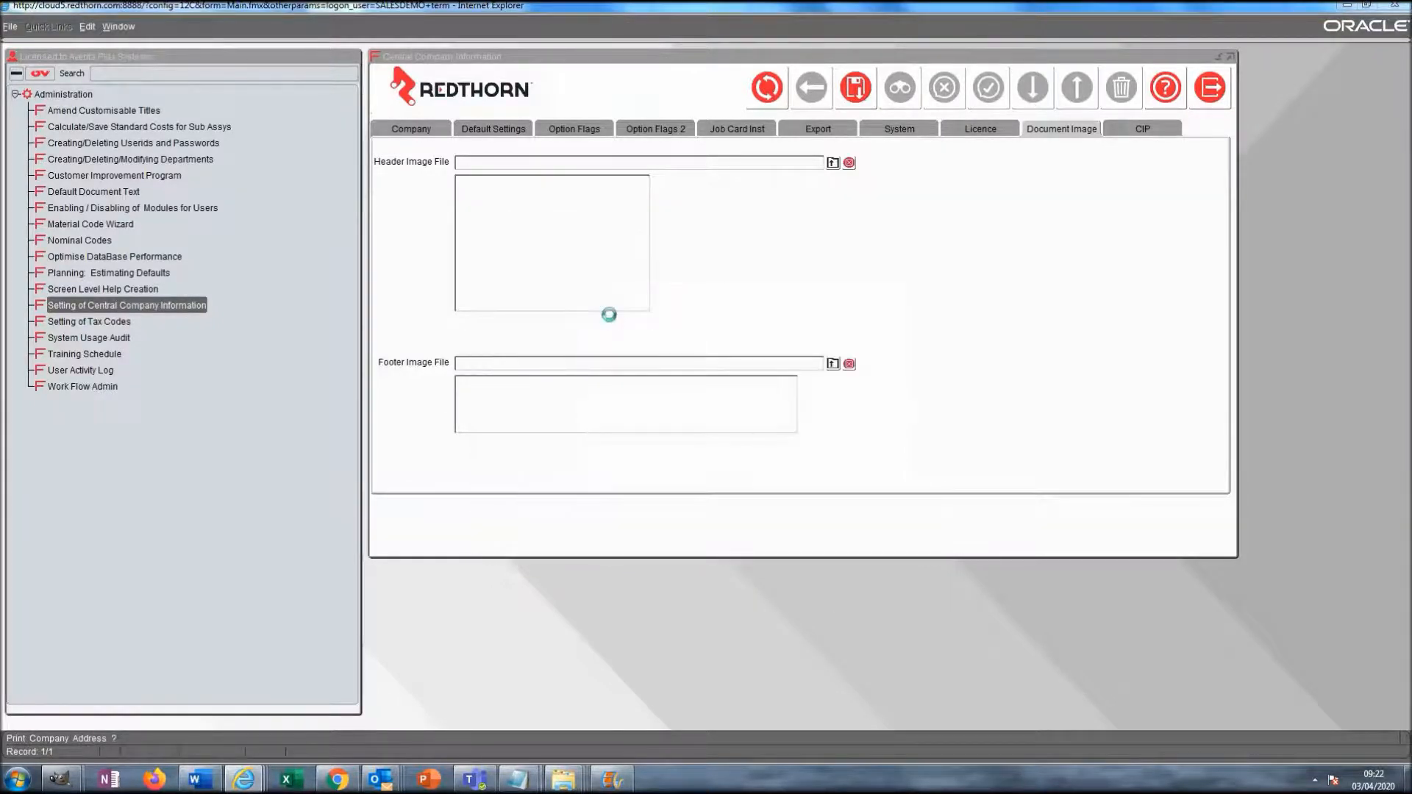
- Load footer.JPG as the footer image and save the document image settings
click(832, 364)
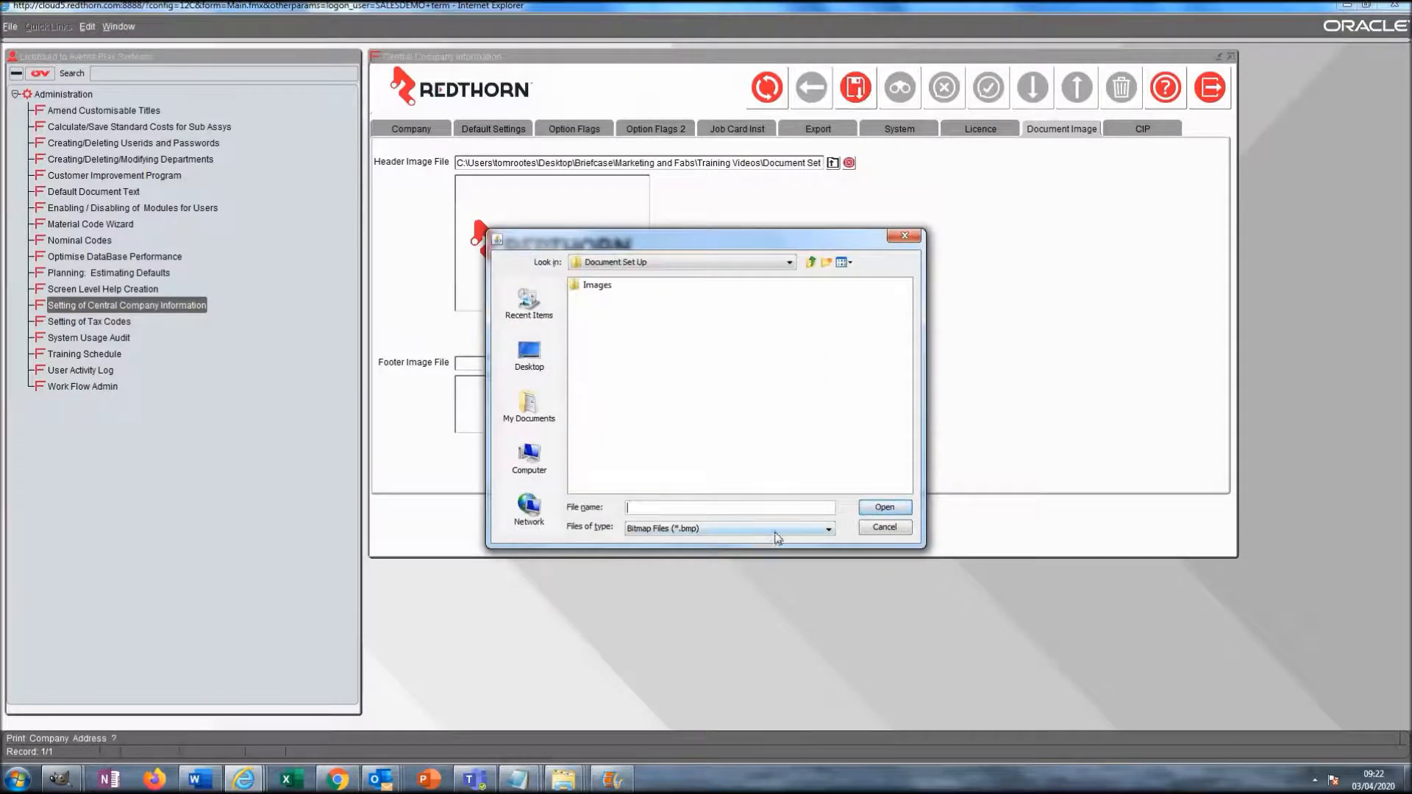
click(781, 527)
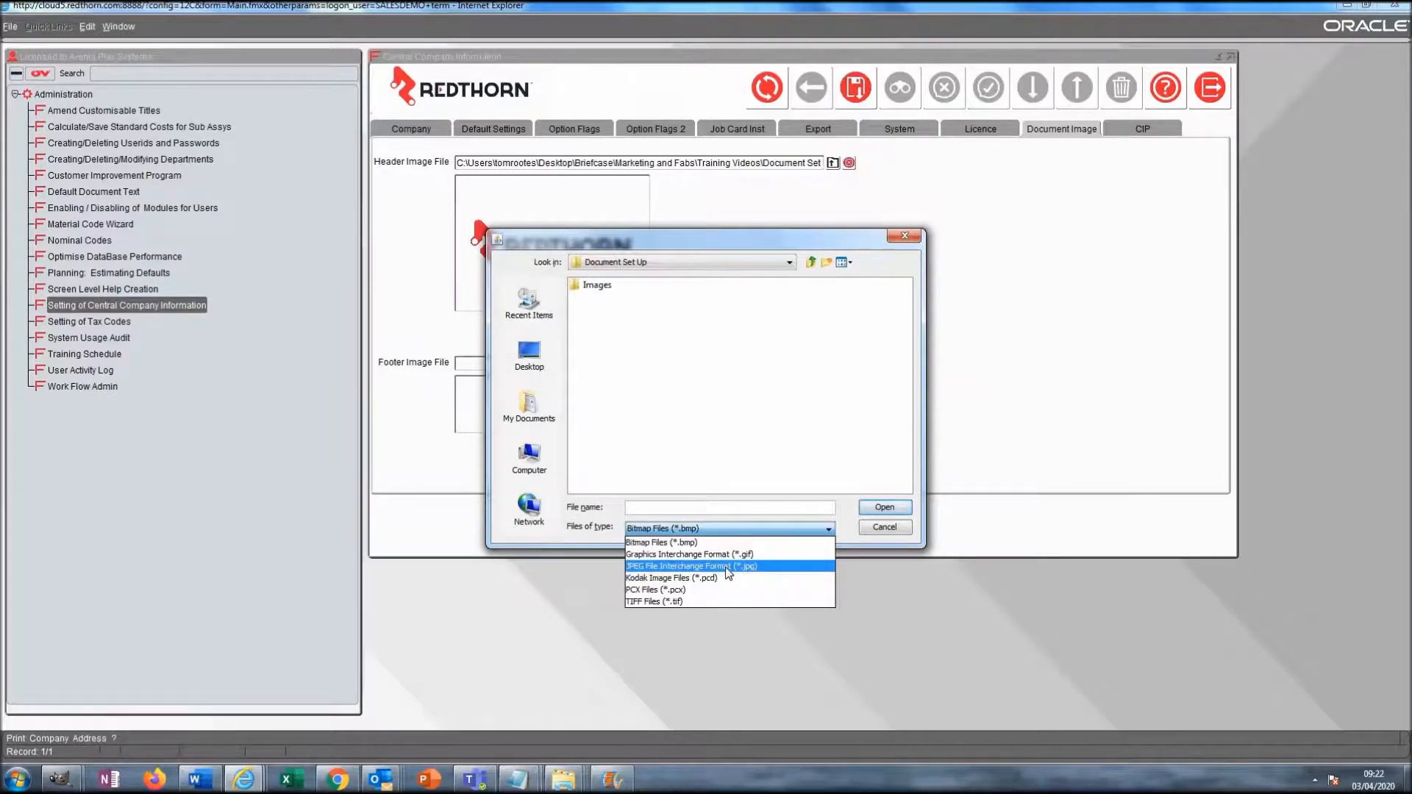
click(725, 564)
double_click(602, 299)
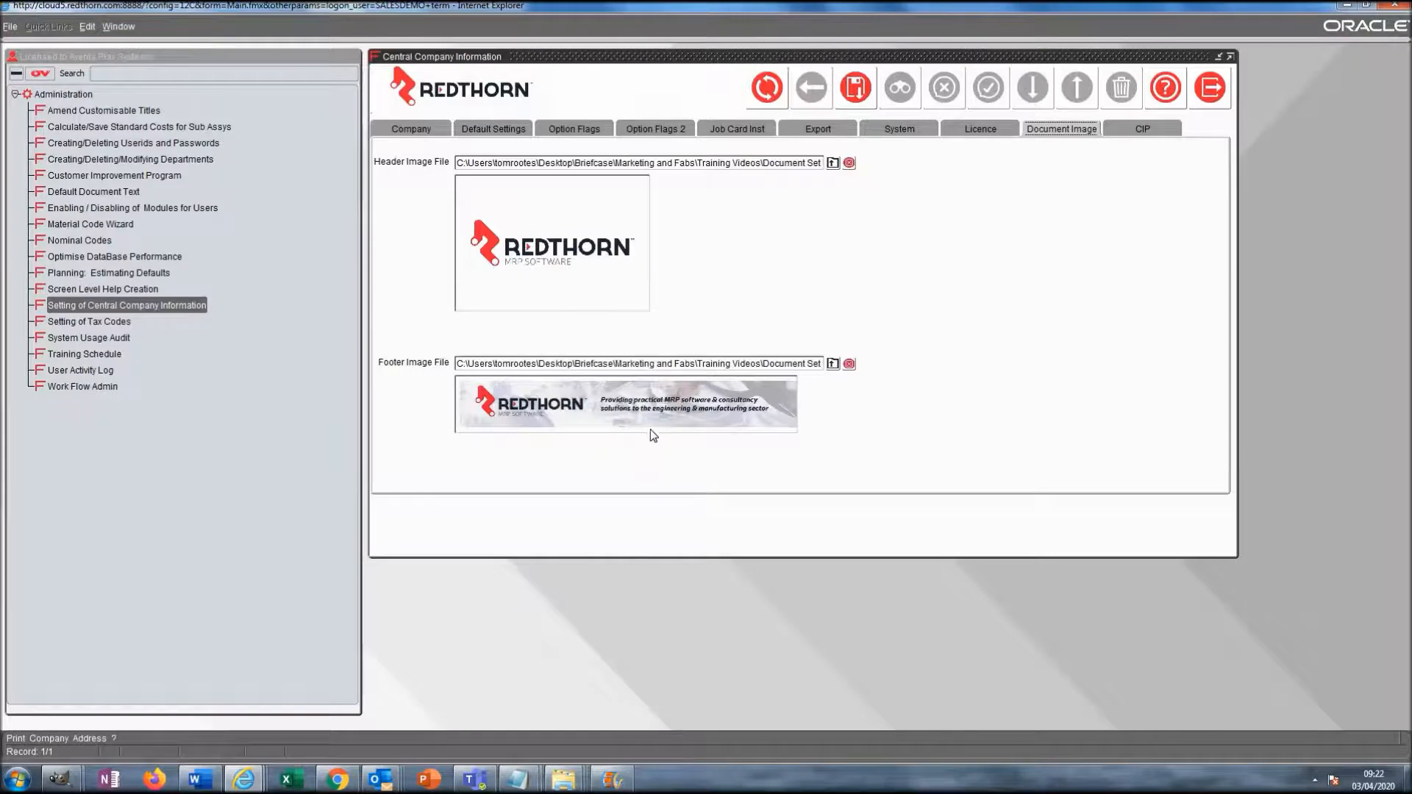
click(854, 87)
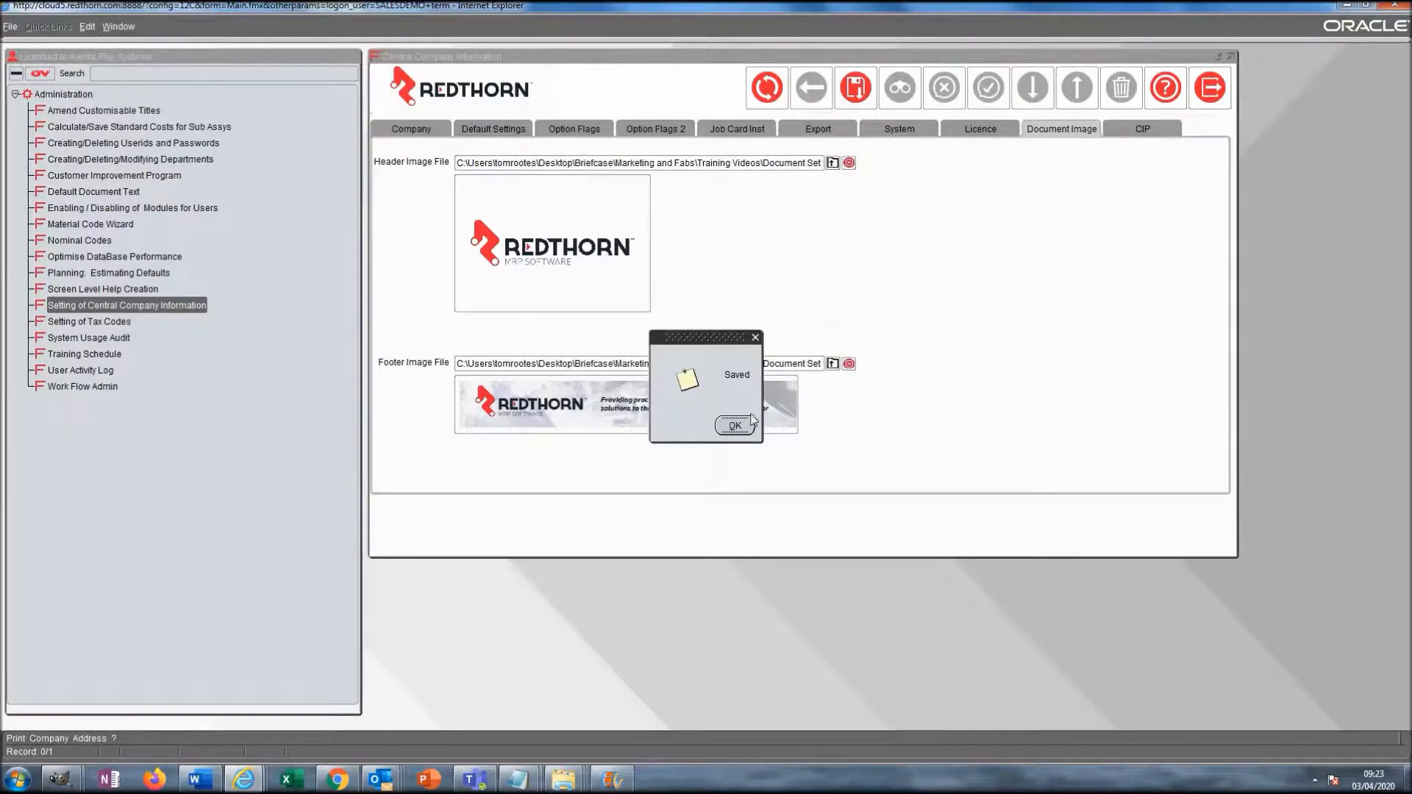
- Dismiss the save message, review the Company, Default Settings and Option Flags tabs, then exit Central Company Information
click(734, 426)
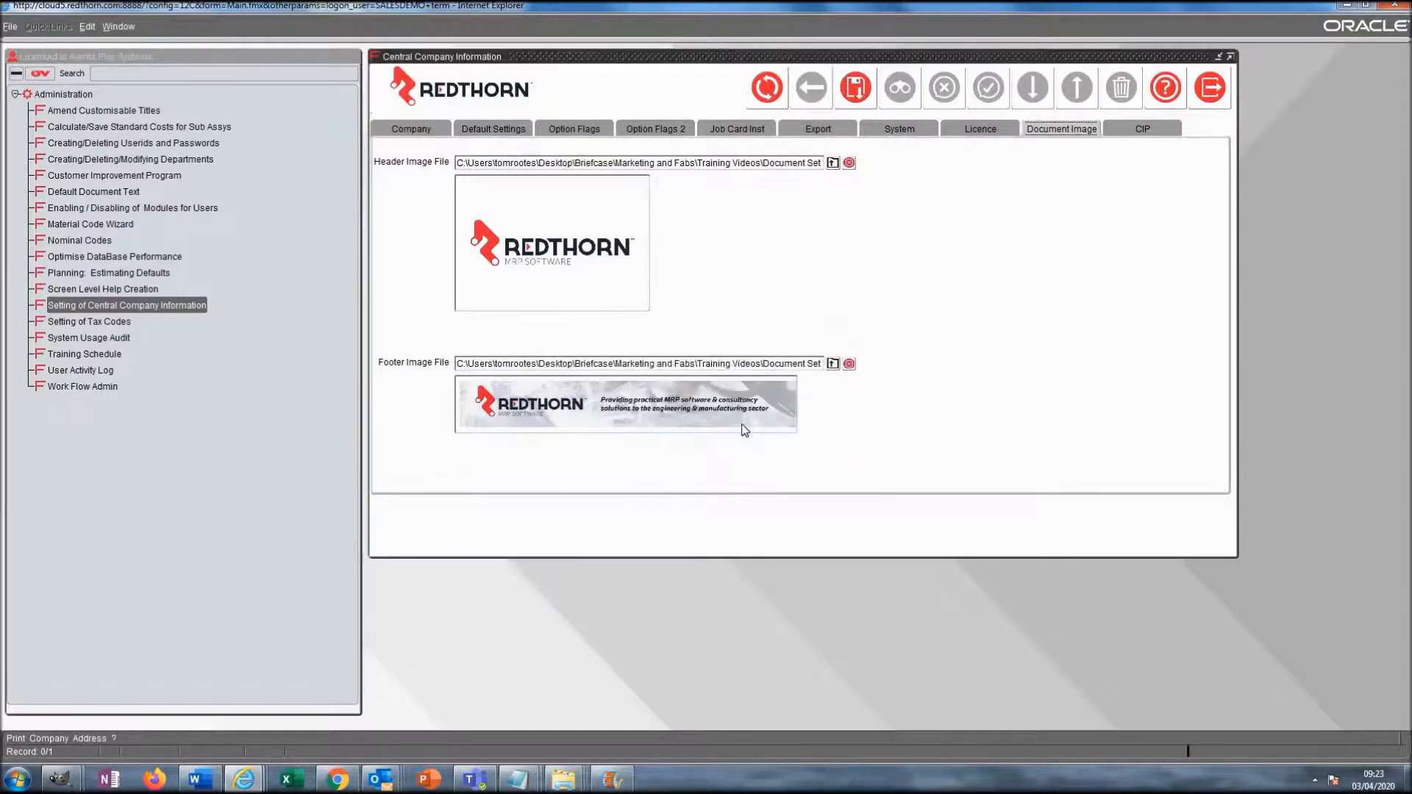
click(411, 132)
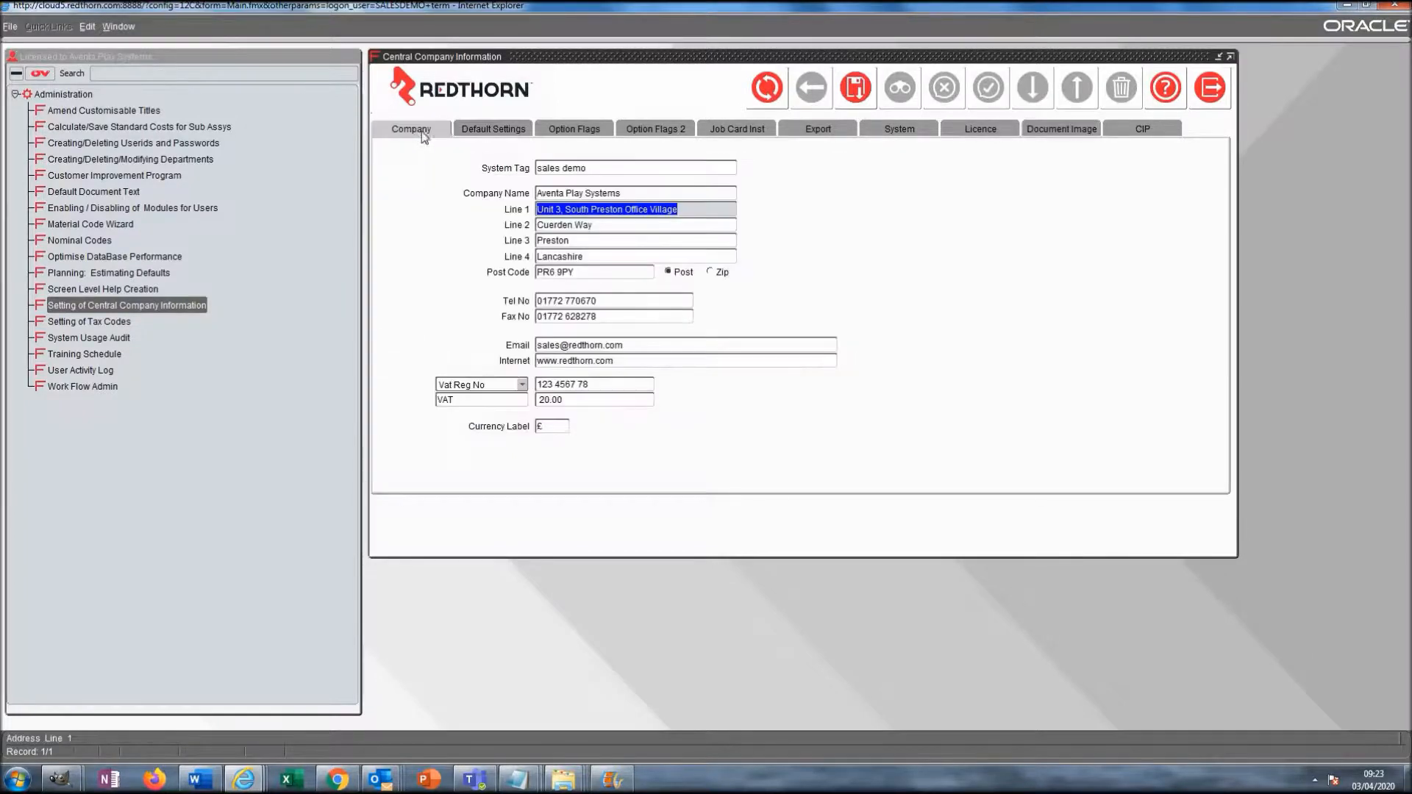
click(507, 131)
click(592, 128)
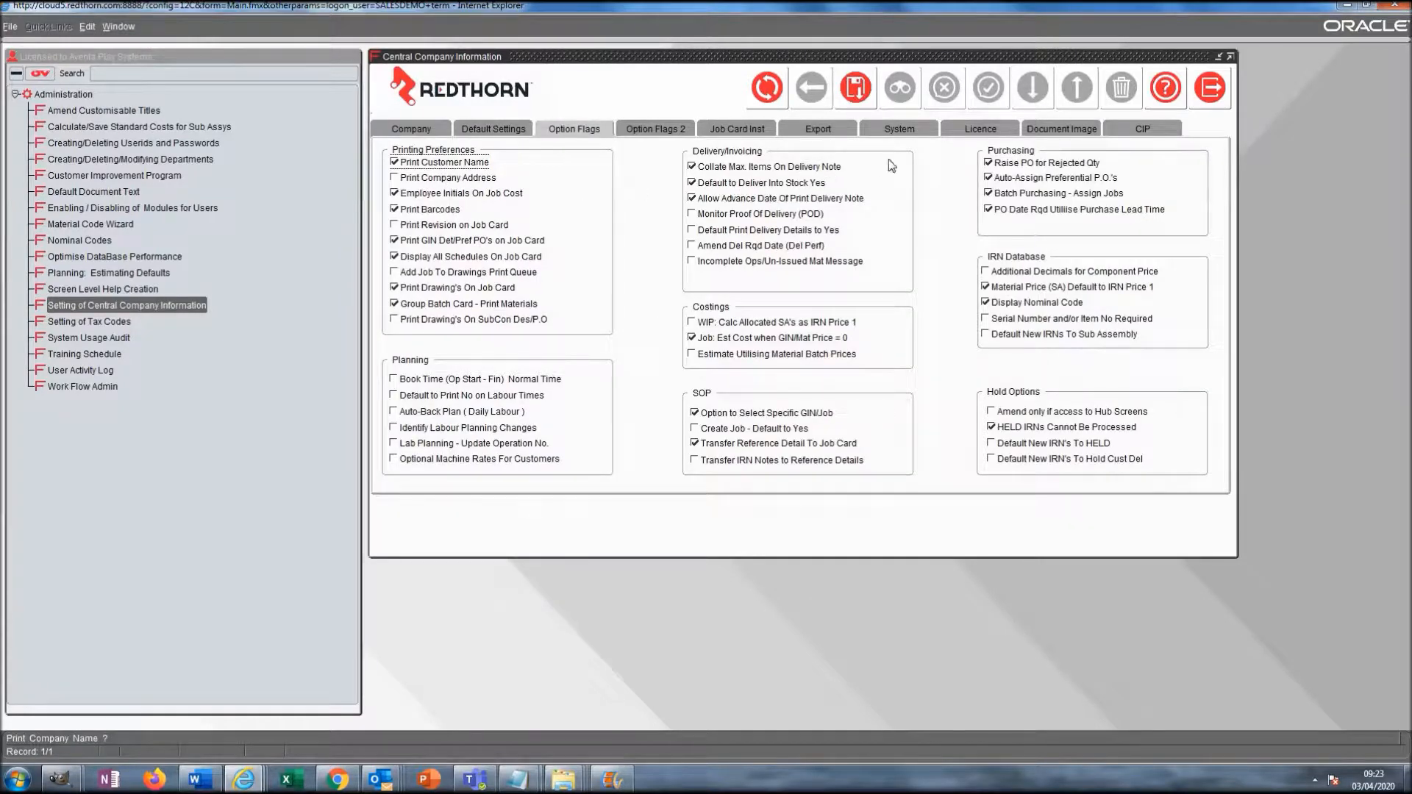
click(1057, 137)
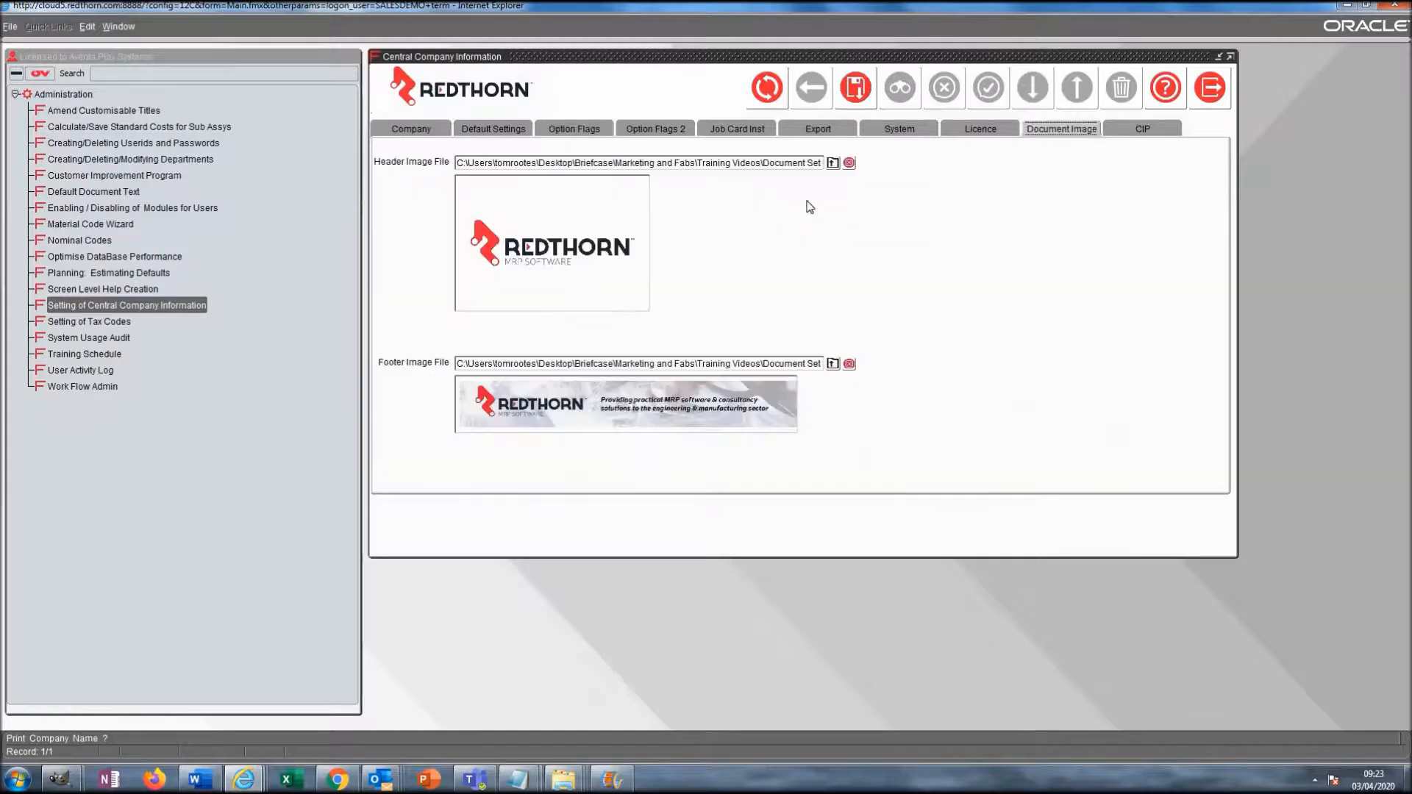
click(1210, 89)
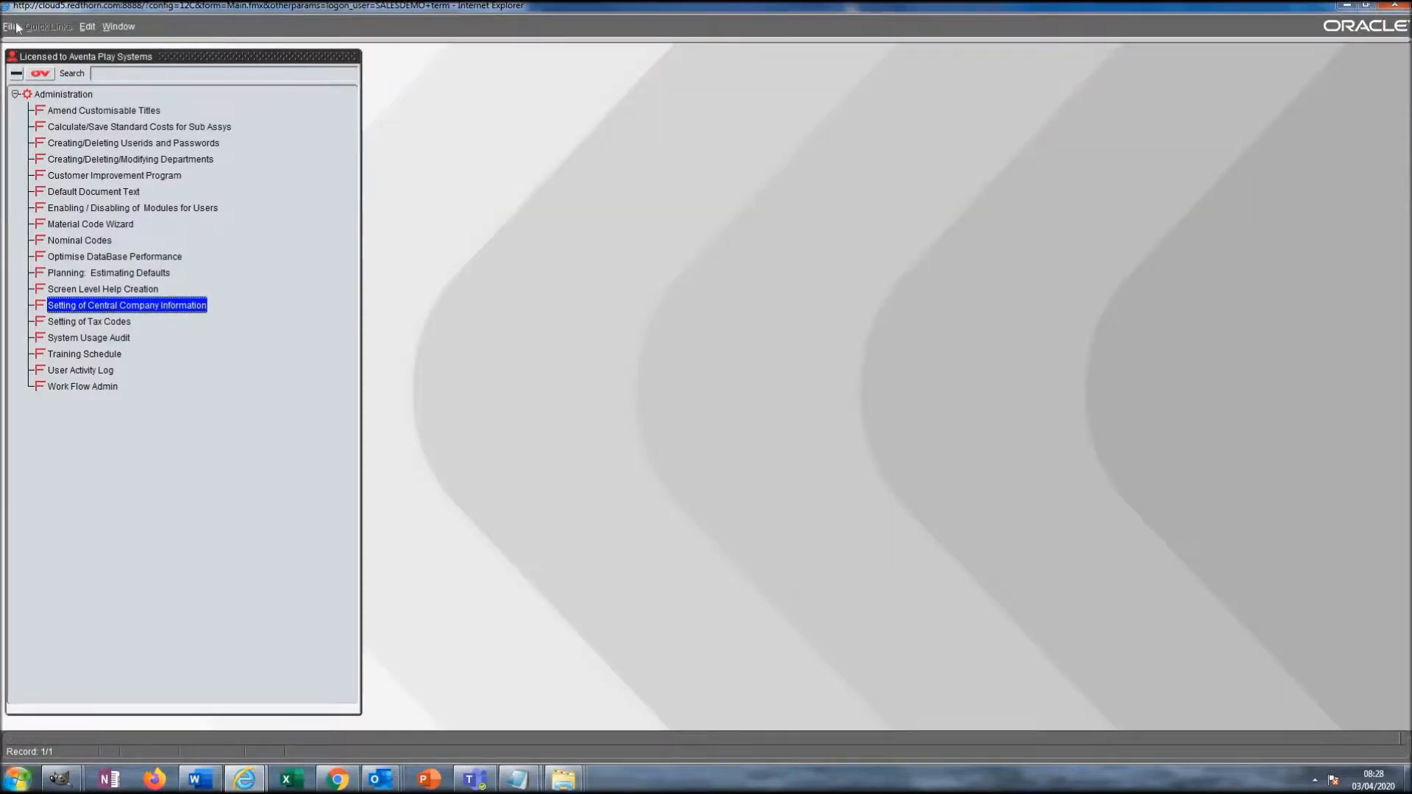
- Log off and log back on with the user's name and password so the new settings apply
click(10, 27)
click(22, 96)
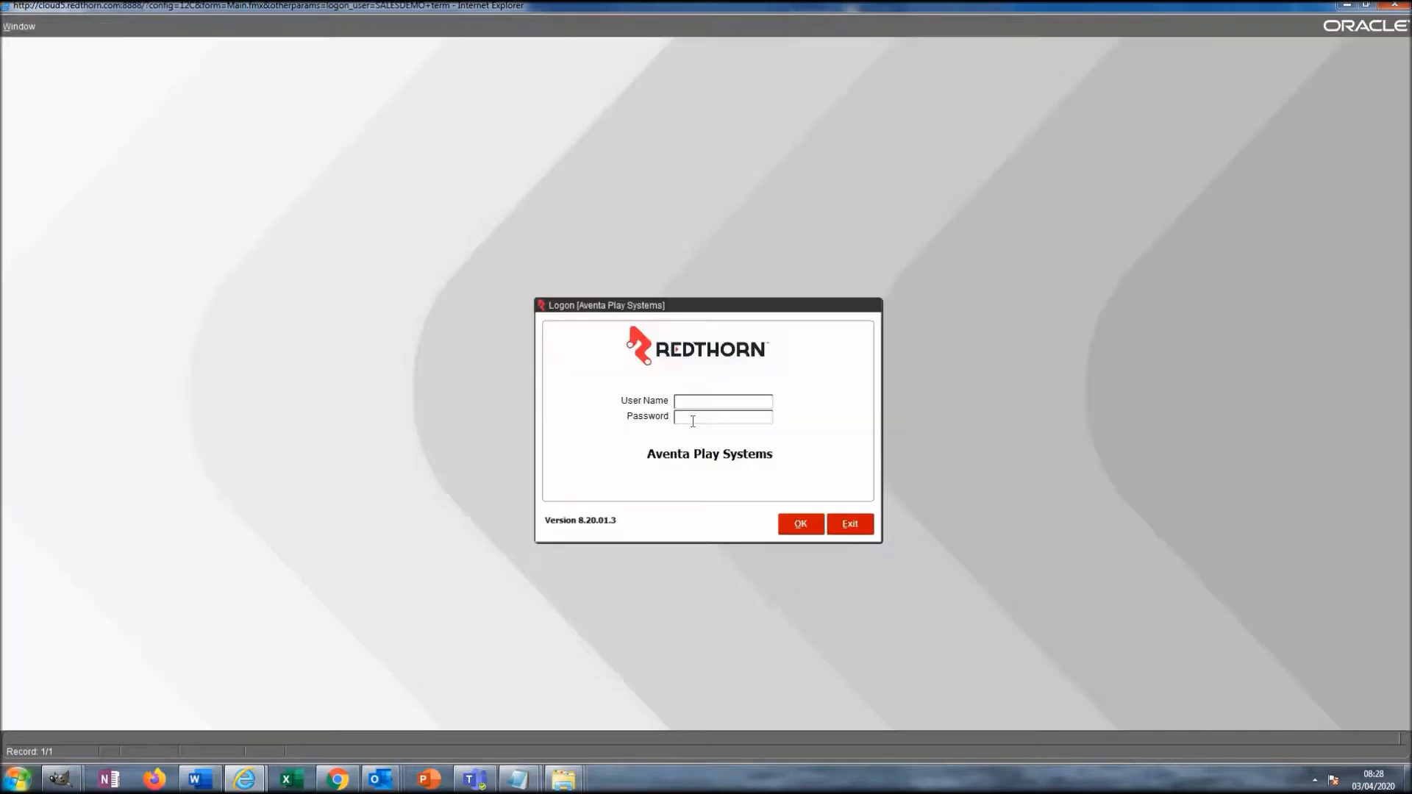
text(TOM)
key(Tab)
text(******)
key(Return)
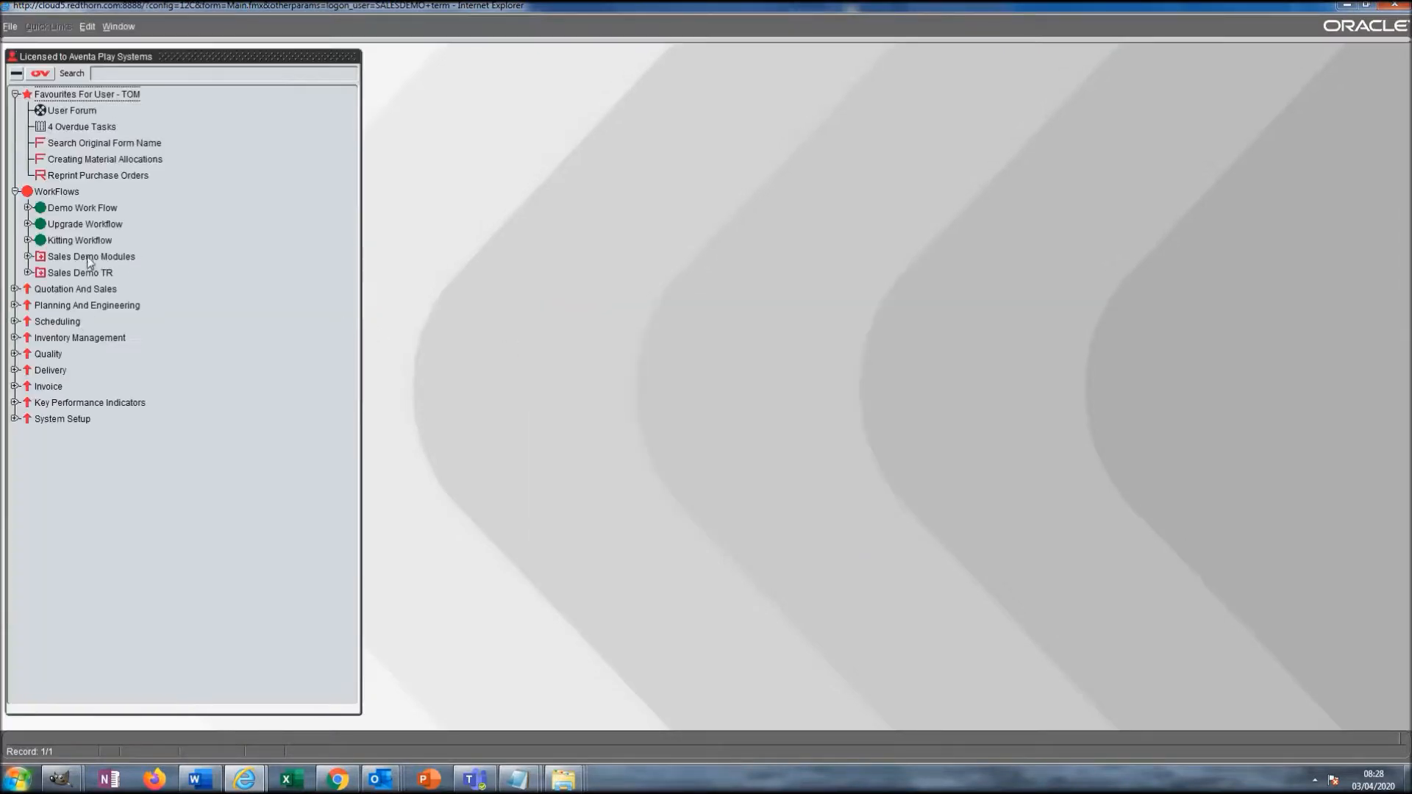
- In Reprint Purchase Orders, select purchase order 300598 and print it to PDF preview
double_click(81, 176)
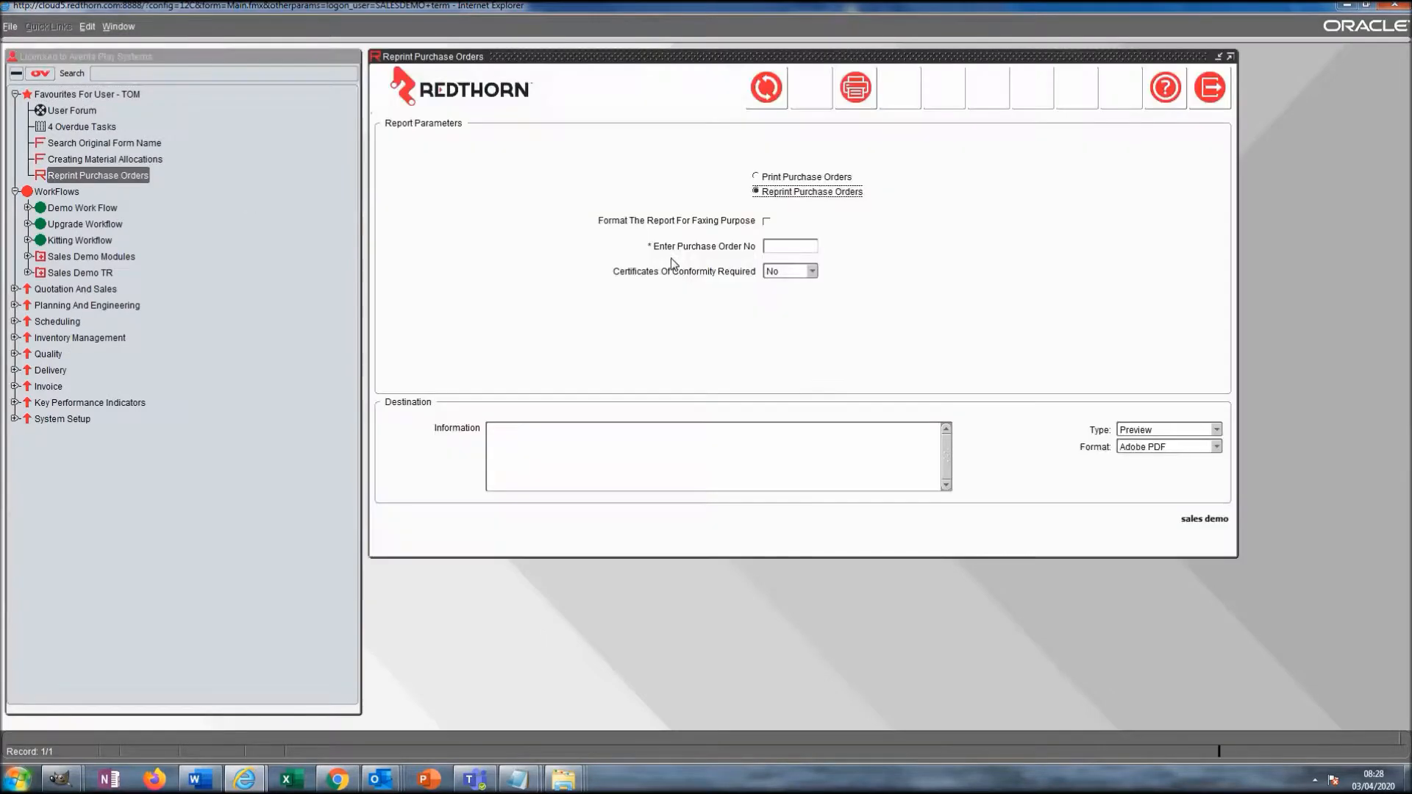
click(774, 245)
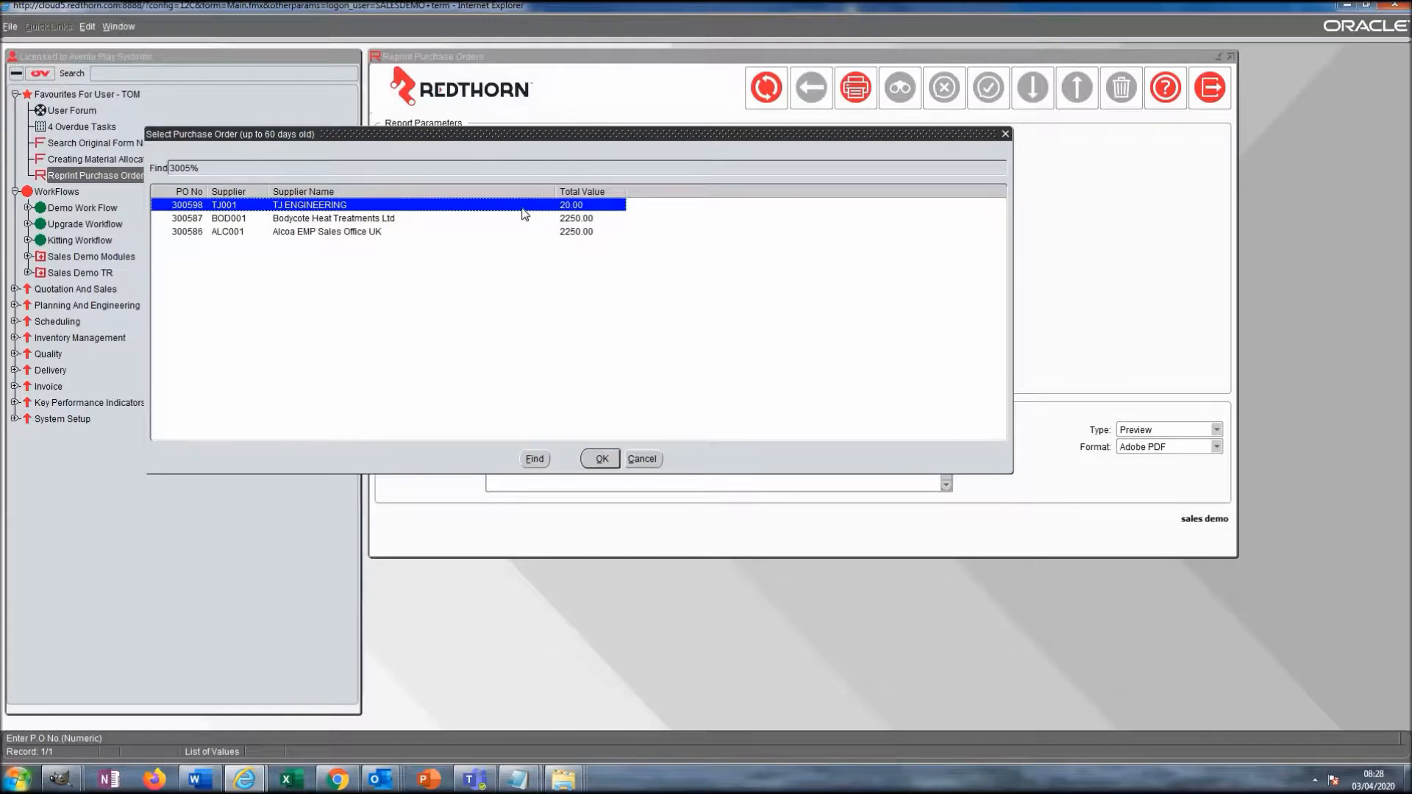
double_click(524, 206)
click(856, 91)
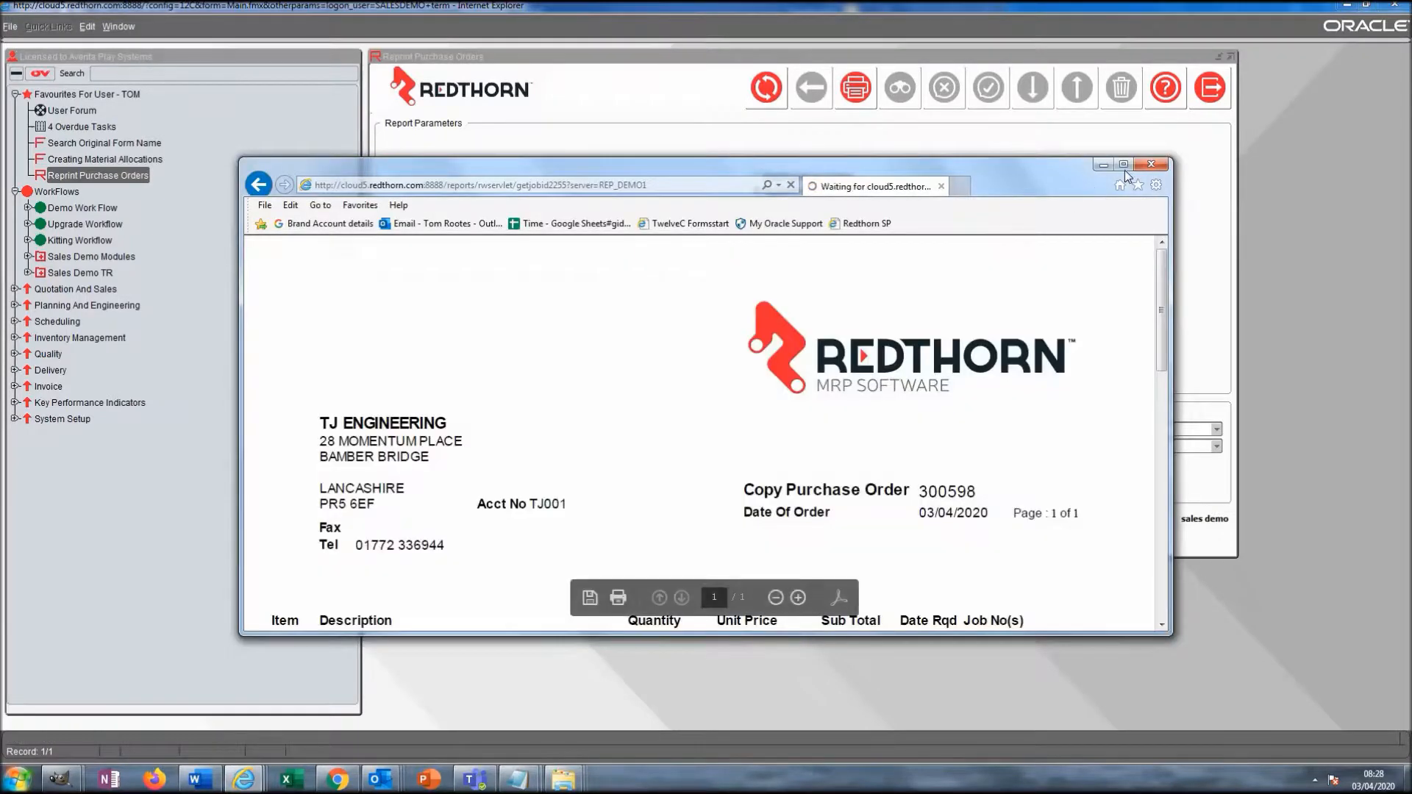
- Inspect the full-page PDF for the header logo and footer banner, then close it and the reprint form
click(1123, 164)
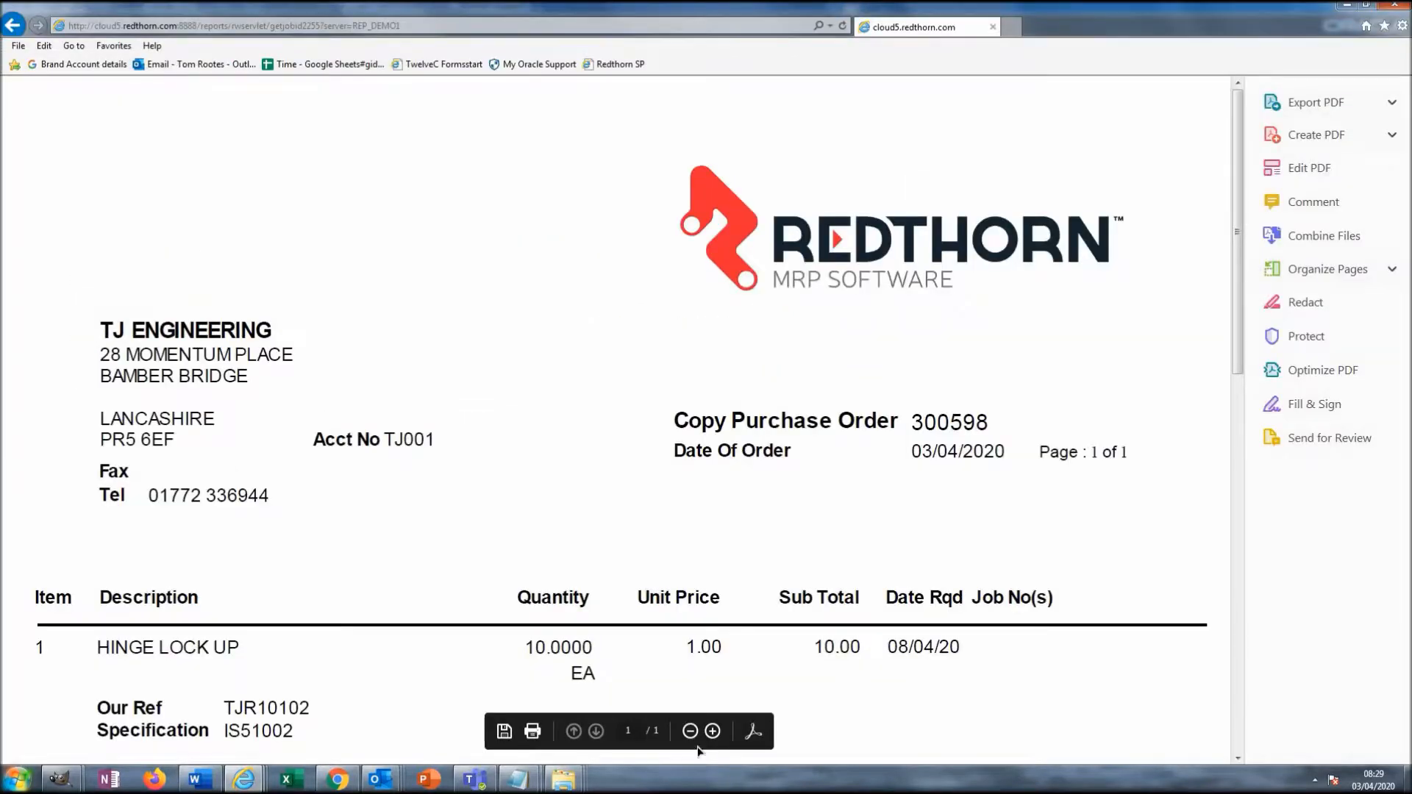
click(692, 731)
click(692, 730)
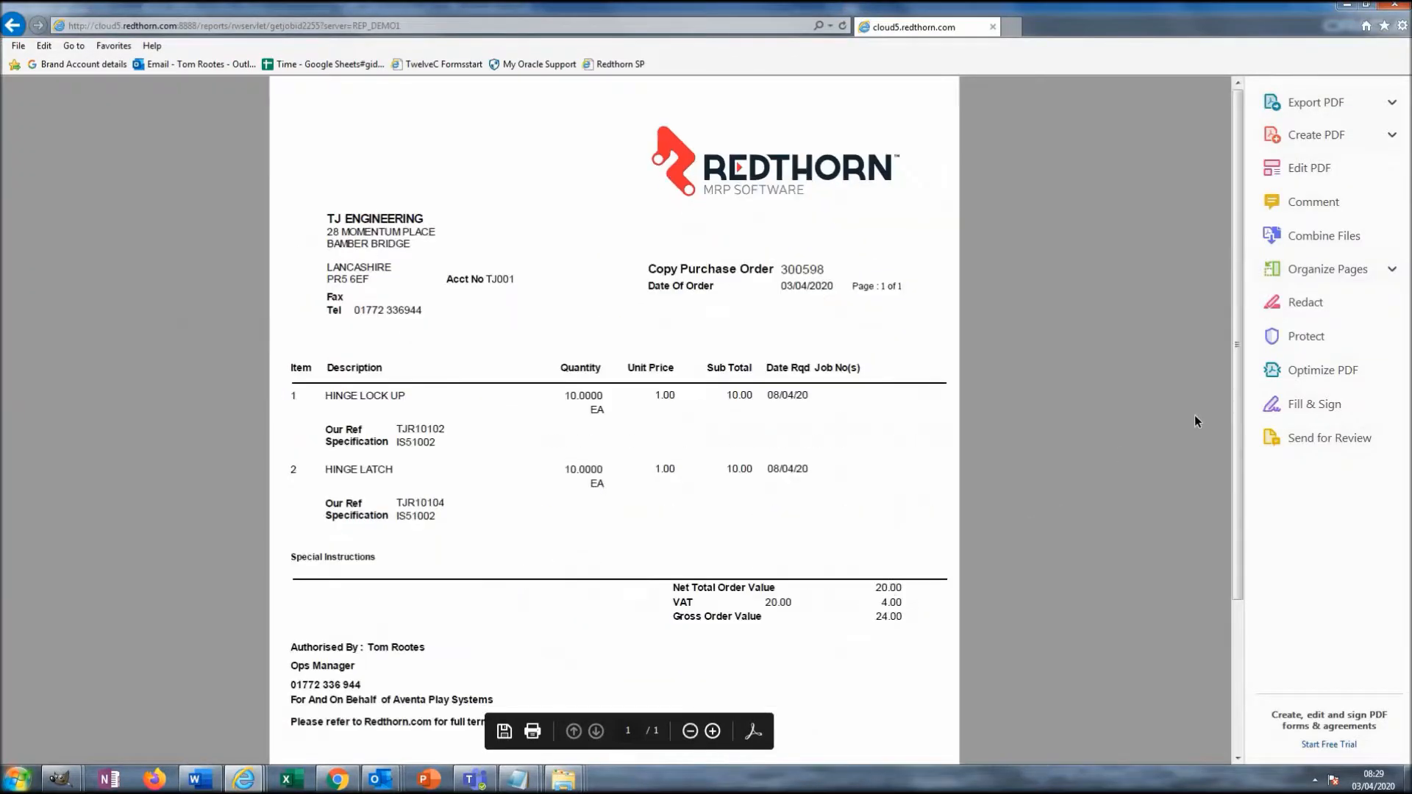
drag(1235, 417, 1235, 570)
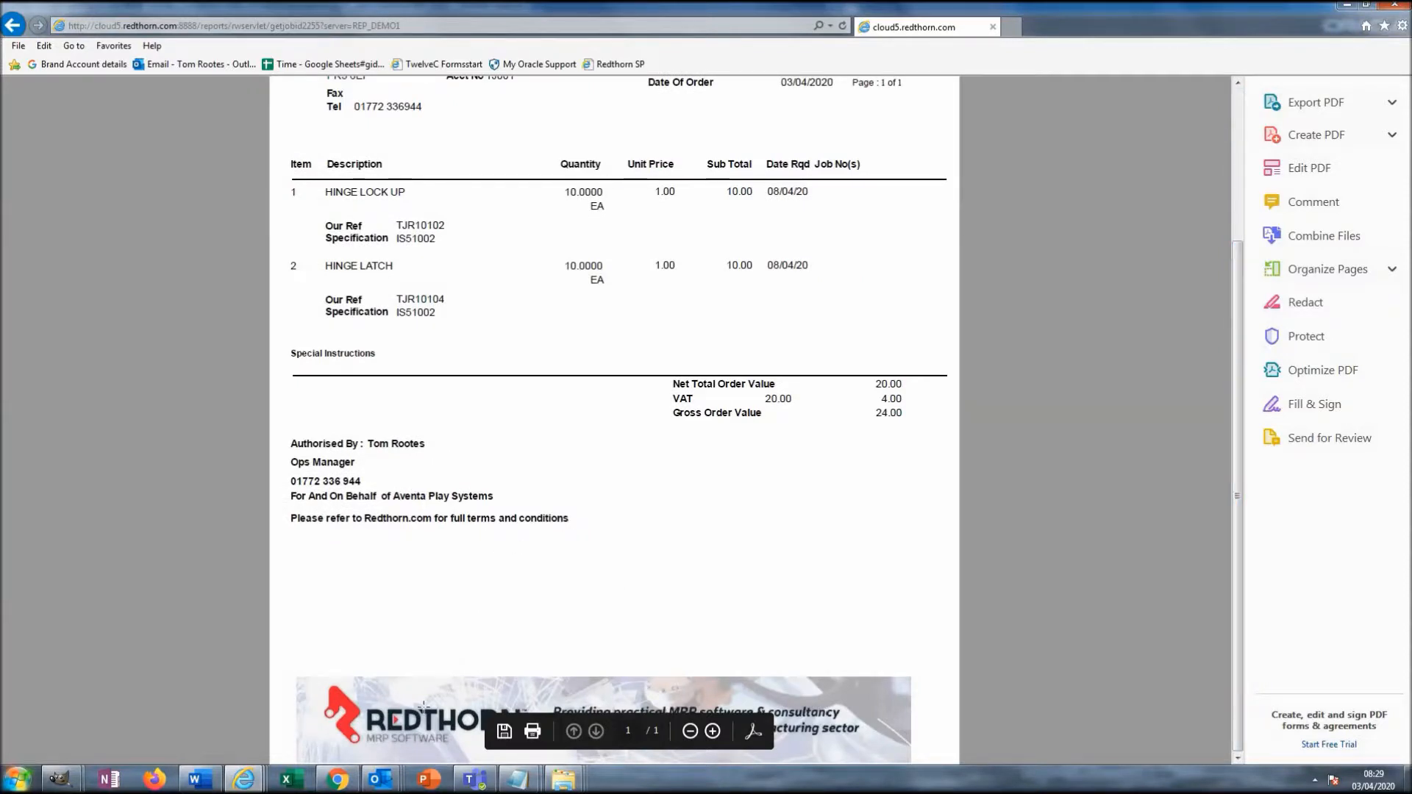
click(690, 731)
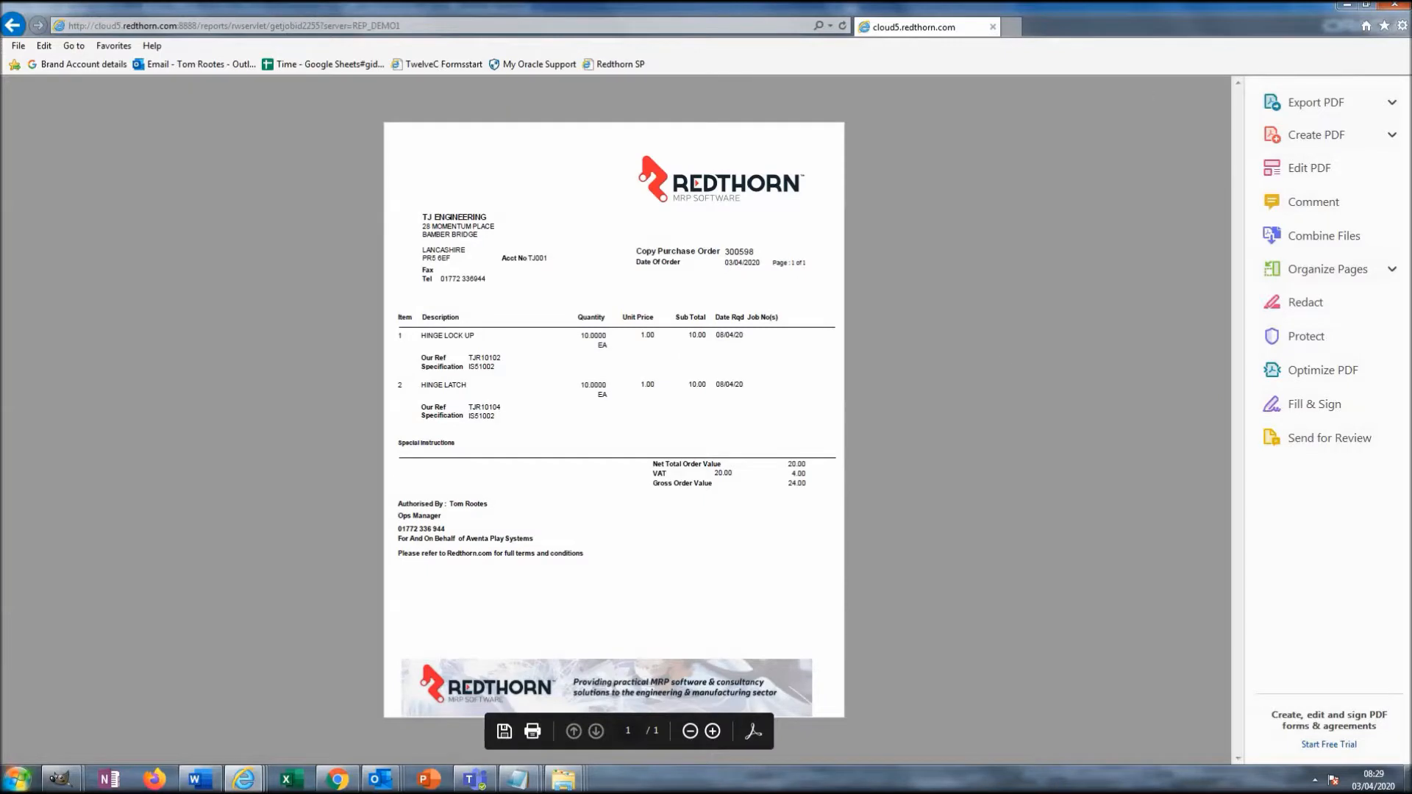
click(1397, 7)
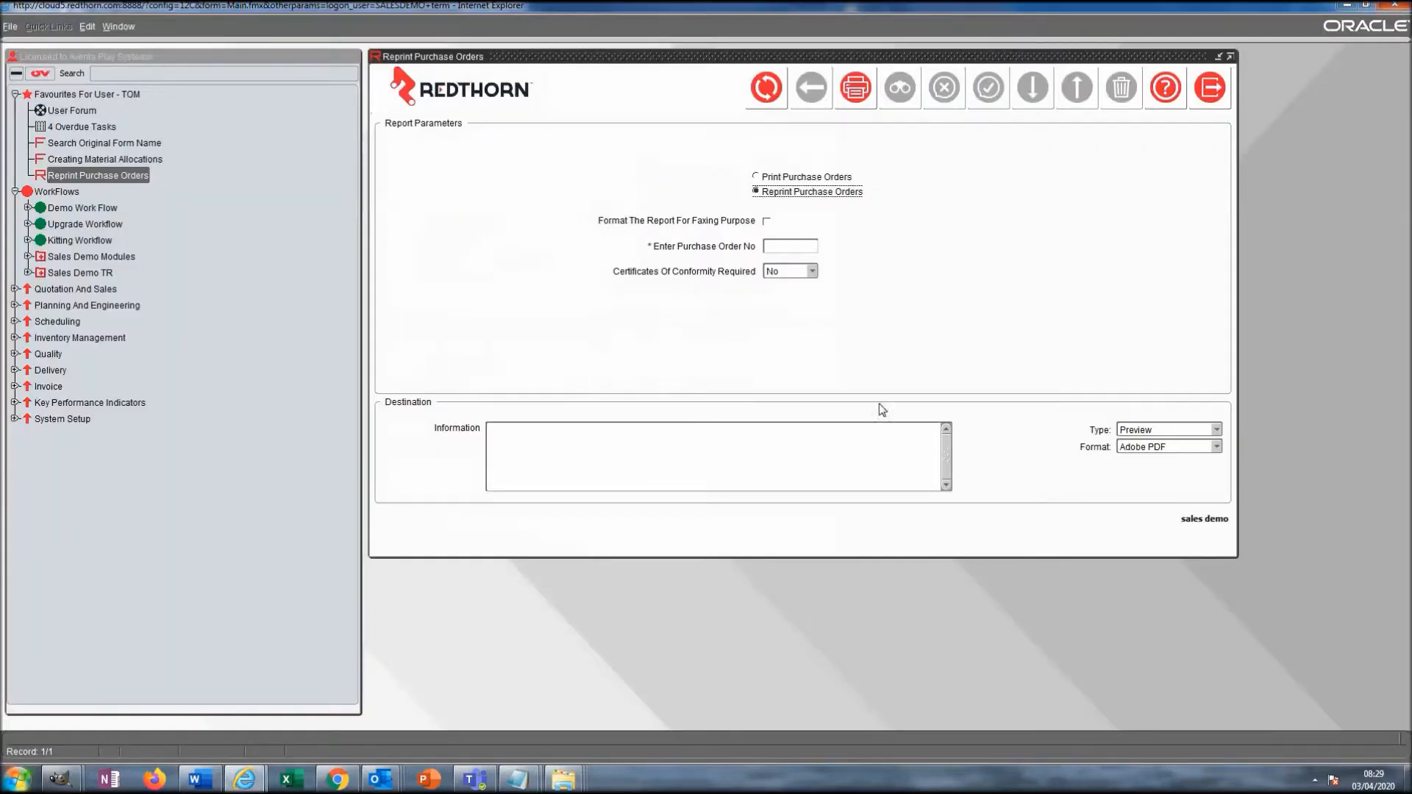
click(1210, 88)
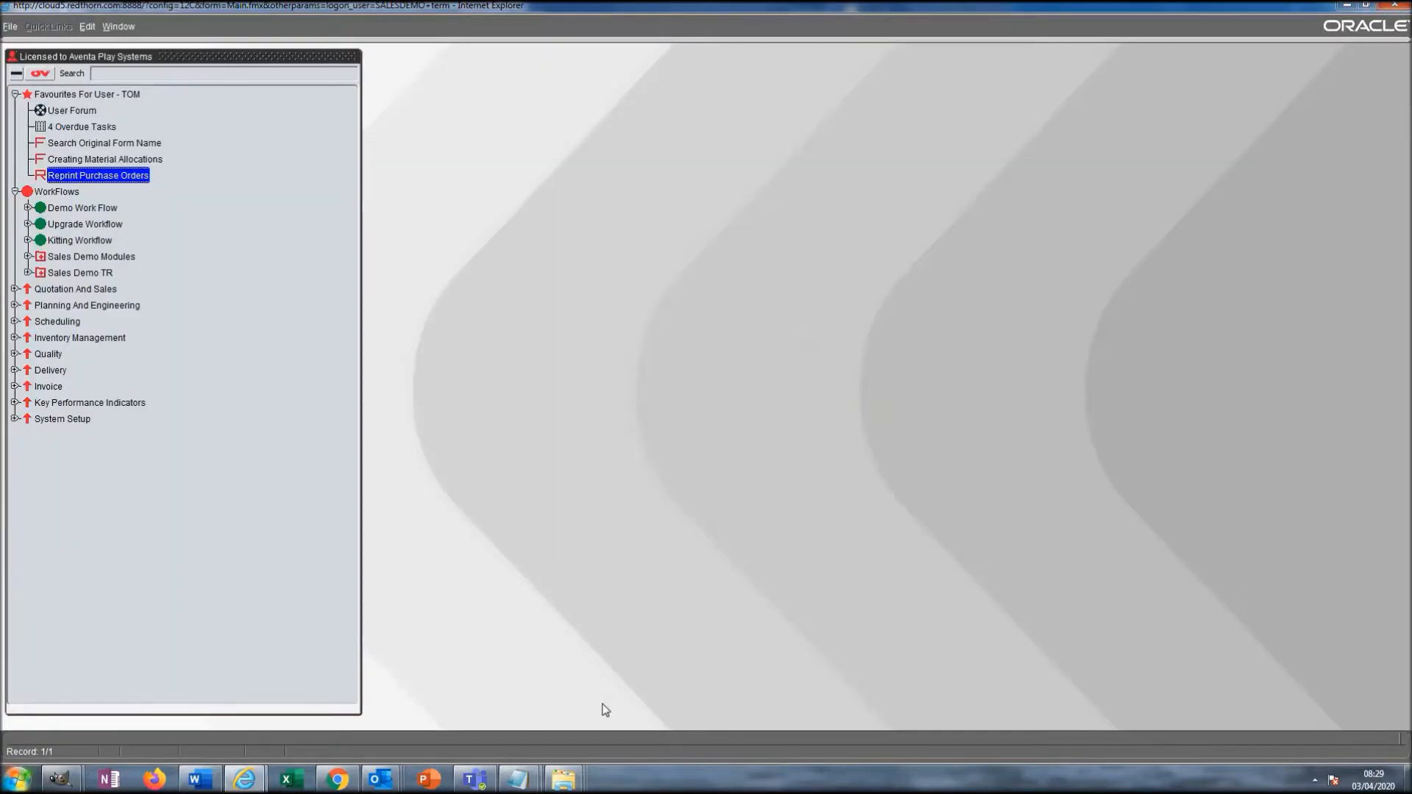